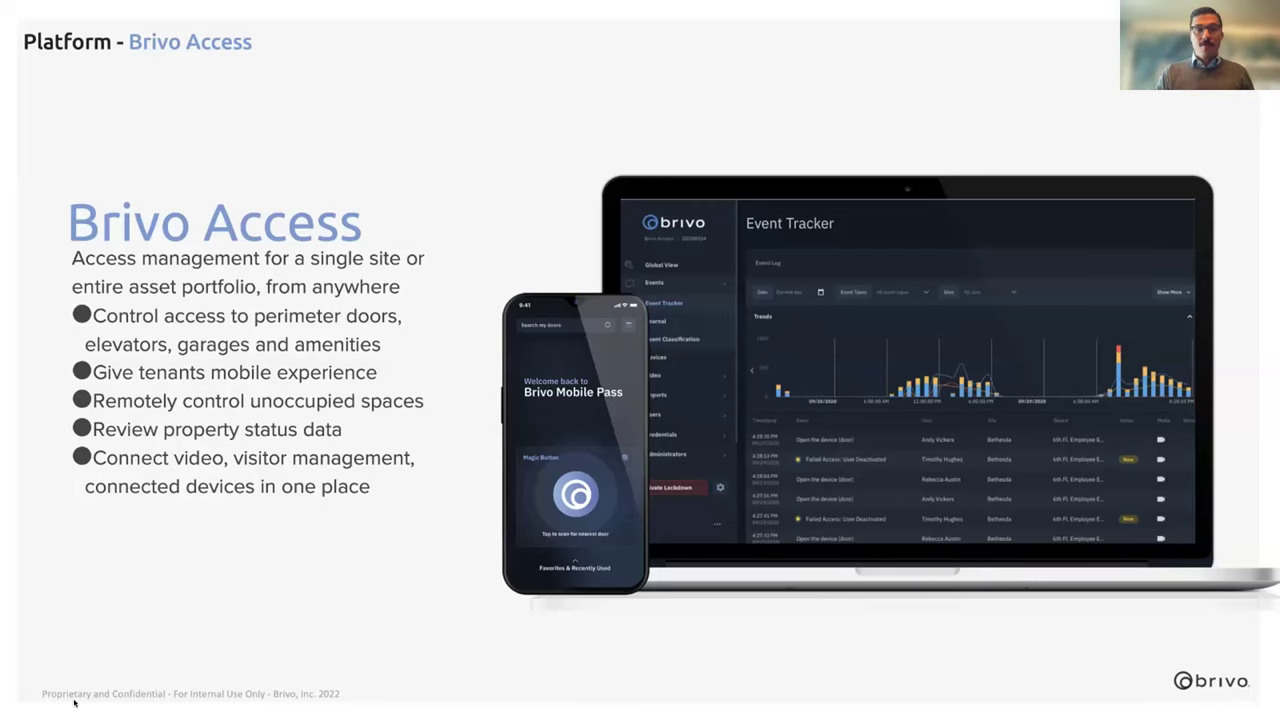
# Advance the slides to the Global View slide on managing many locations
pyautogui.press('Right')
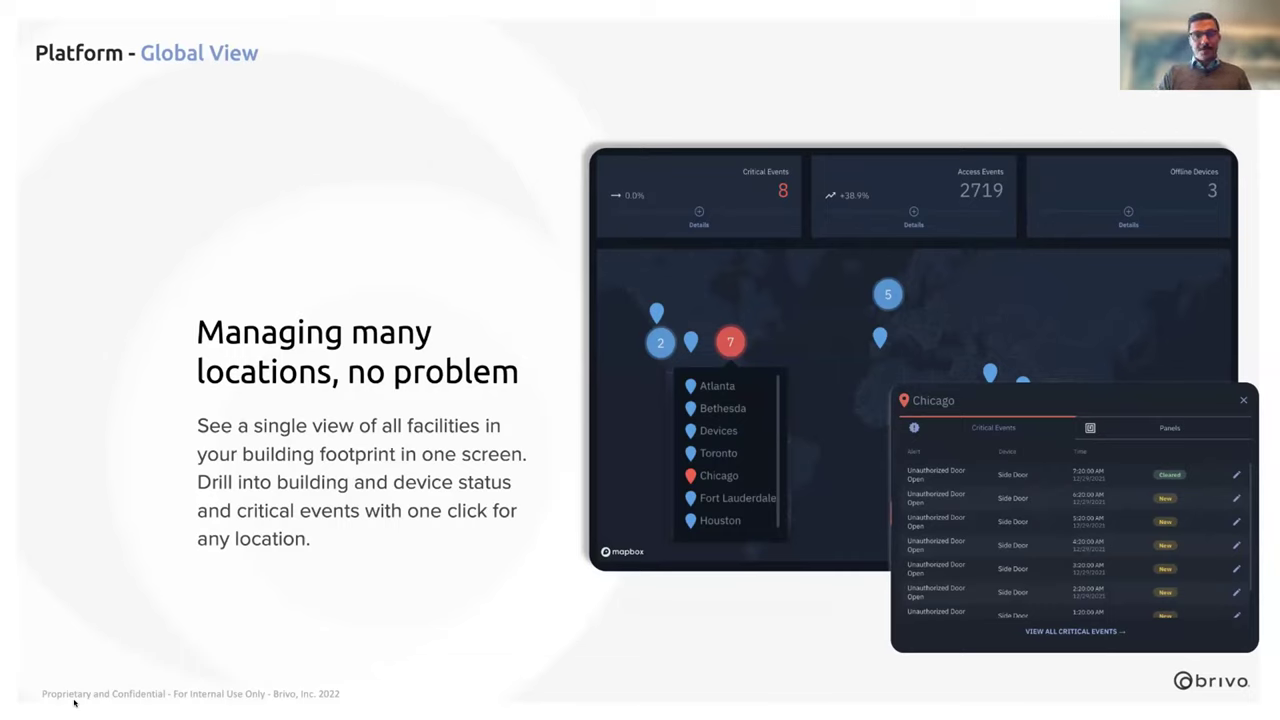
# Advance the slides to the User Management with Identity Connector slide
pyautogui.press('Right')
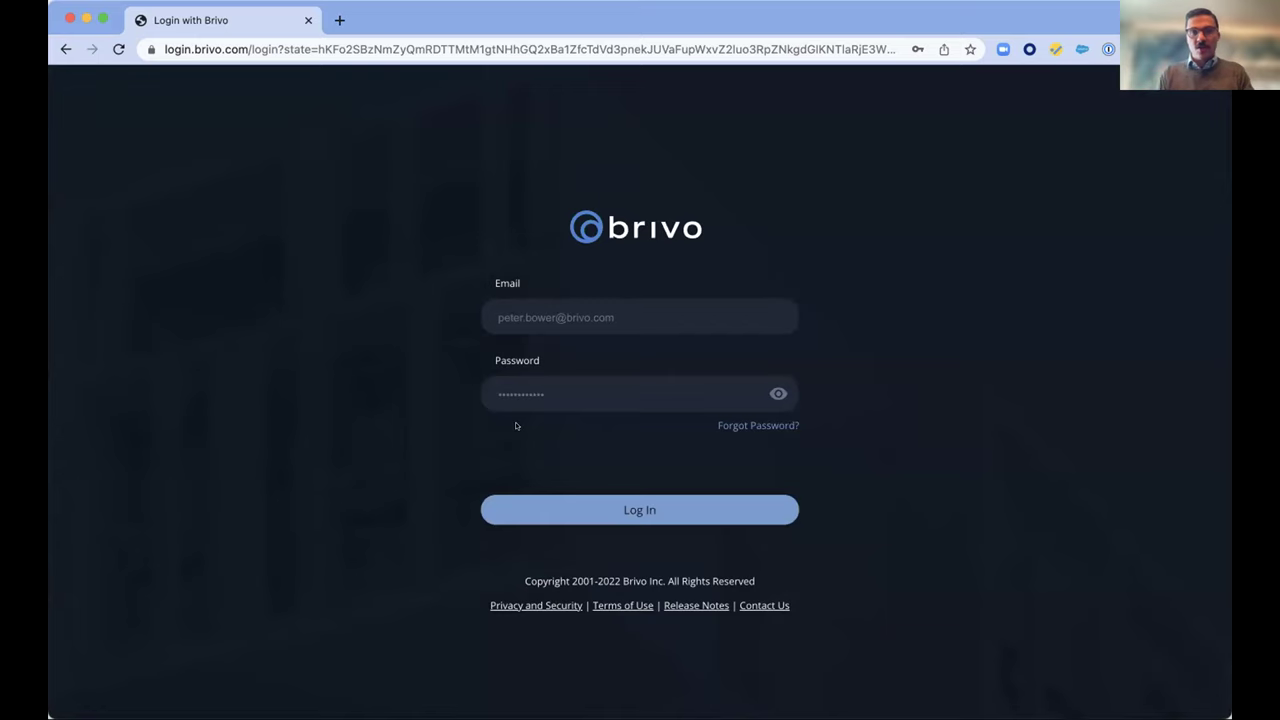
# Log in with the prefilled credentials and submit the Ares Systems account
pyautogui.click(605, 516)
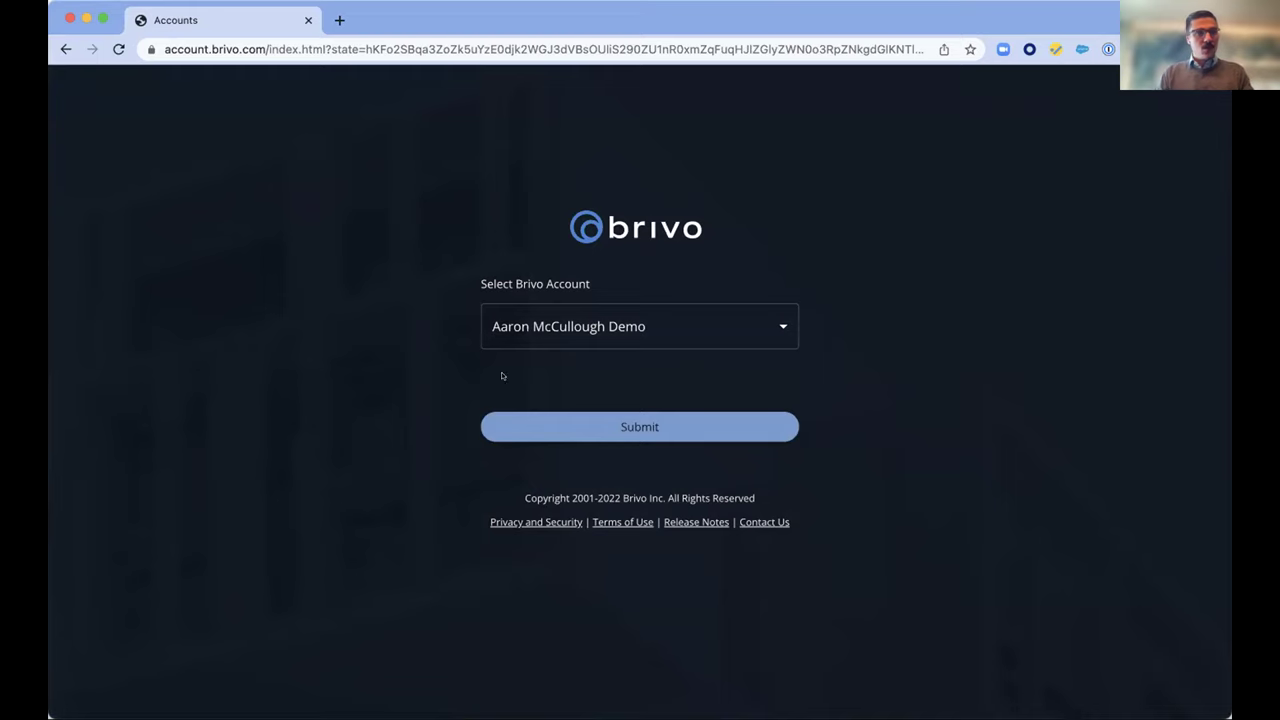
pyautogui.click(545, 333)
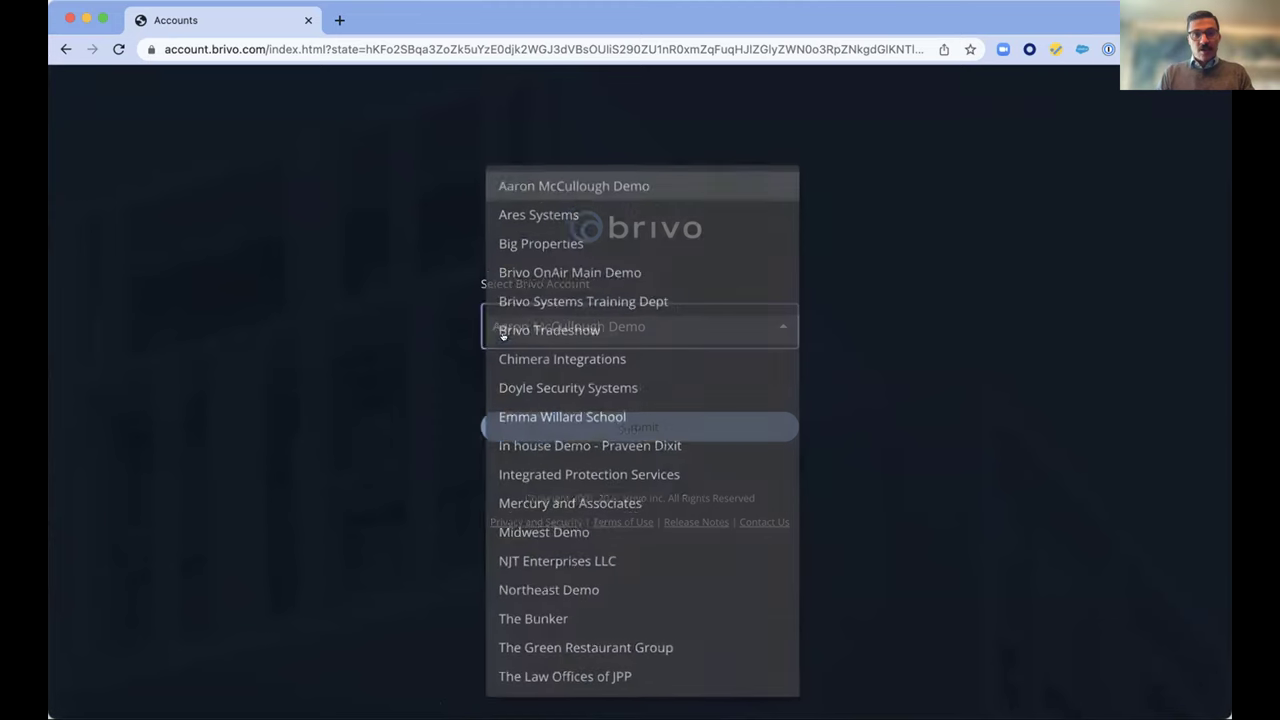
pyautogui.click(500, 211)
pyautogui.click(603, 426)
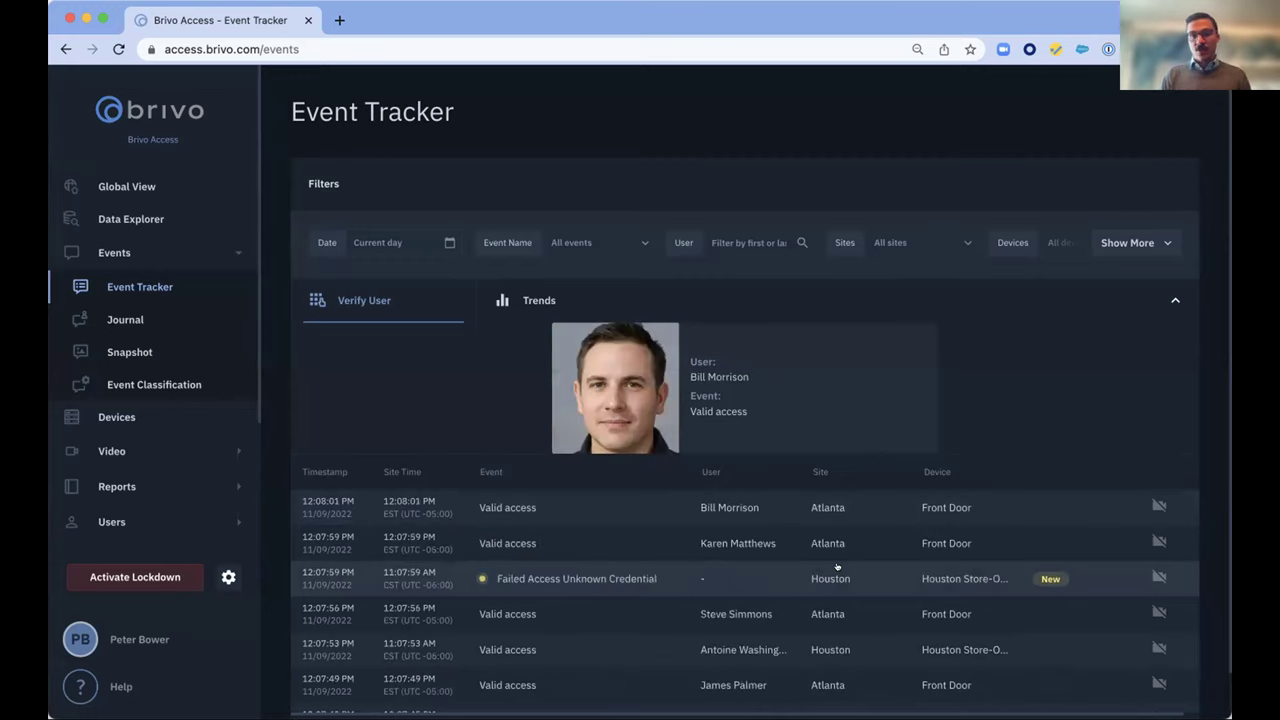
# Filter Event Tracker to Bethesda 3rd Floor and Atlanta, clear all filters, then open Global View
pyautogui.click(570, 243)
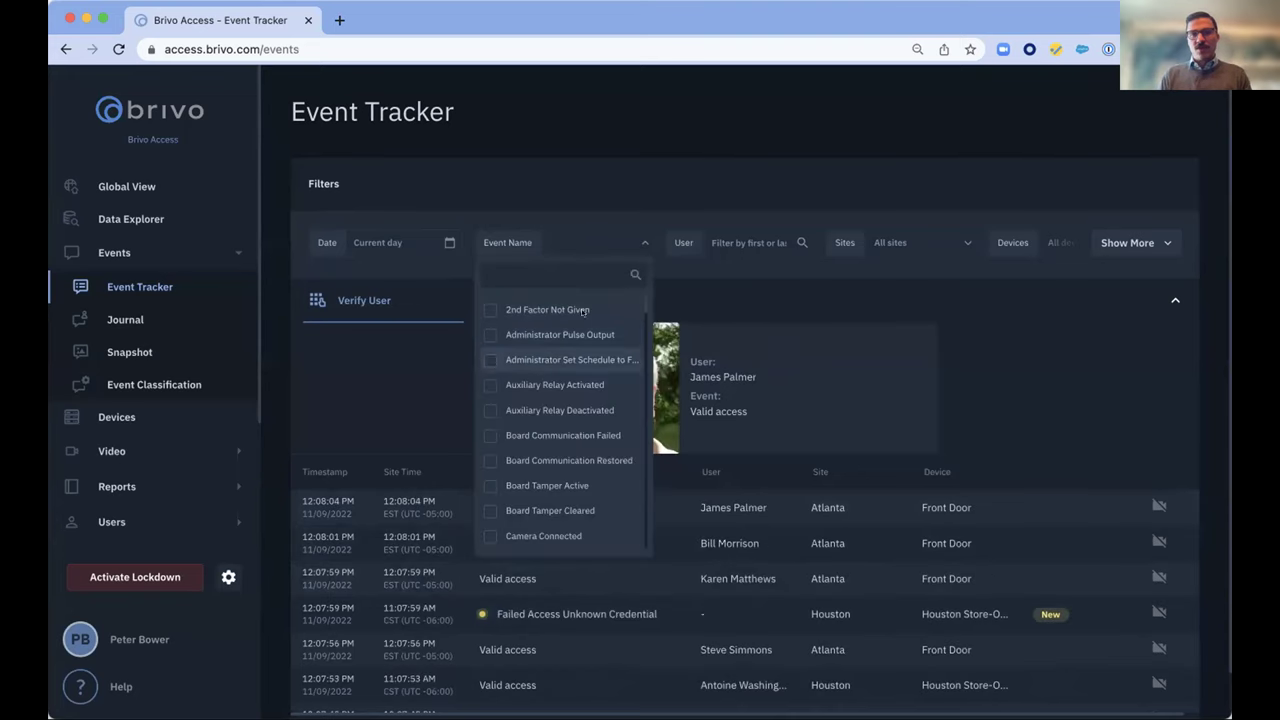
pyautogui.click(890, 245)
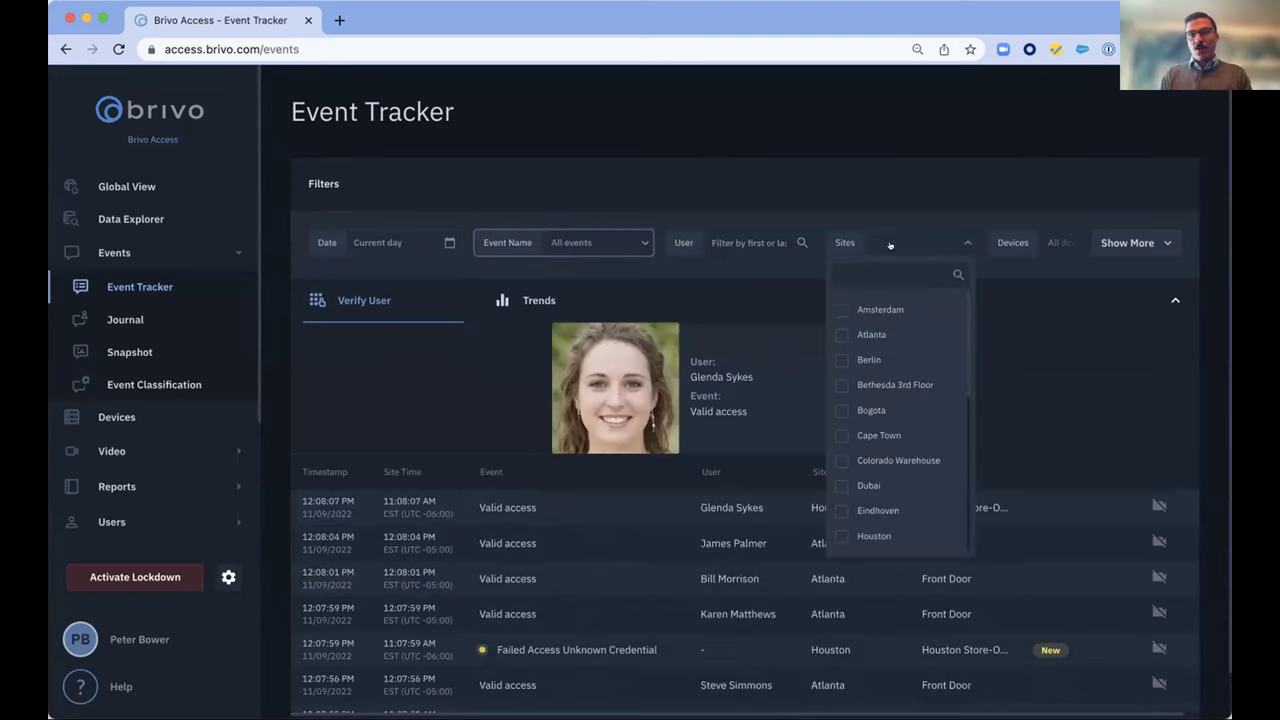
pyautogui.click(836, 382)
pyautogui.click(836, 398)
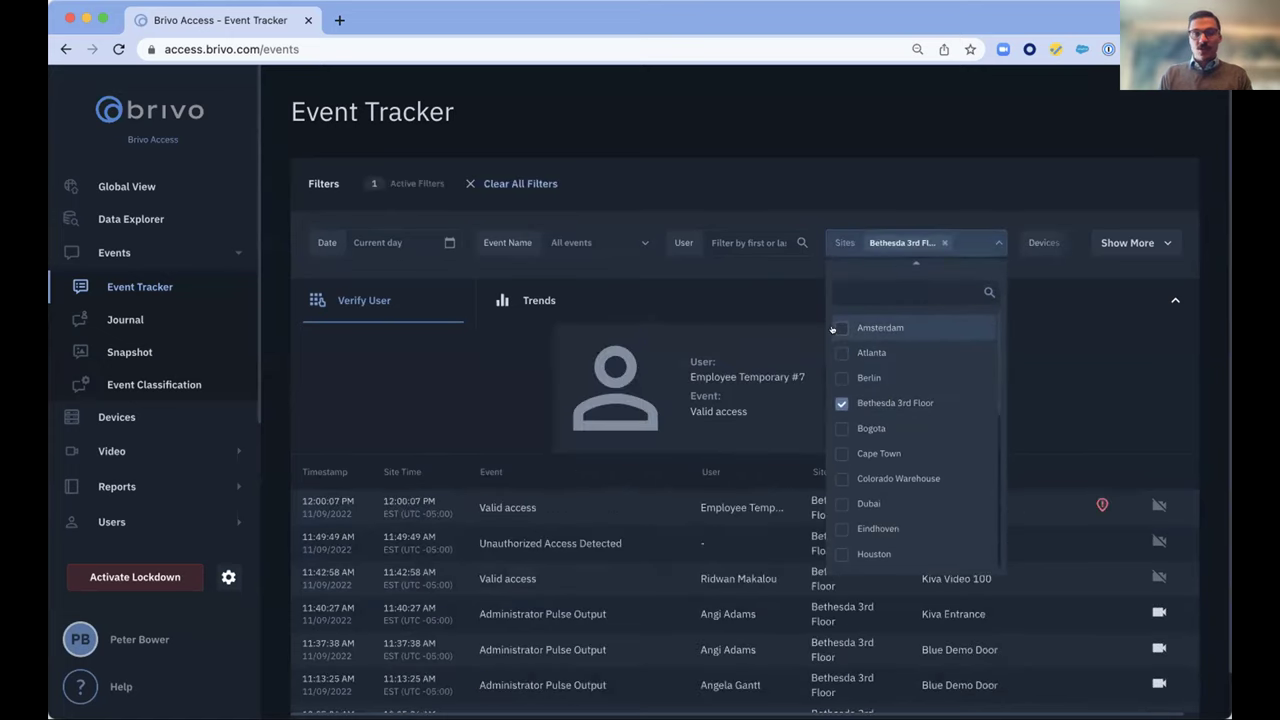
pyautogui.click(832, 330)
pyautogui.click(484, 181)
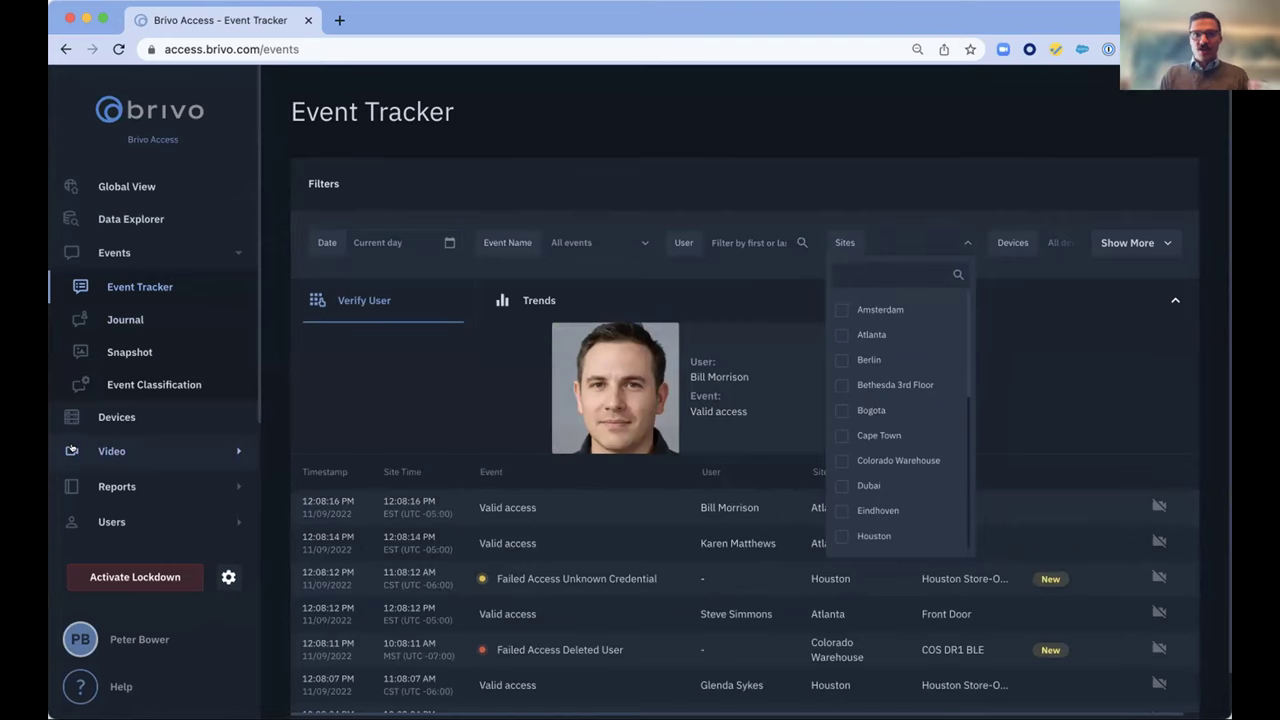
pyautogui.click(963, 243)
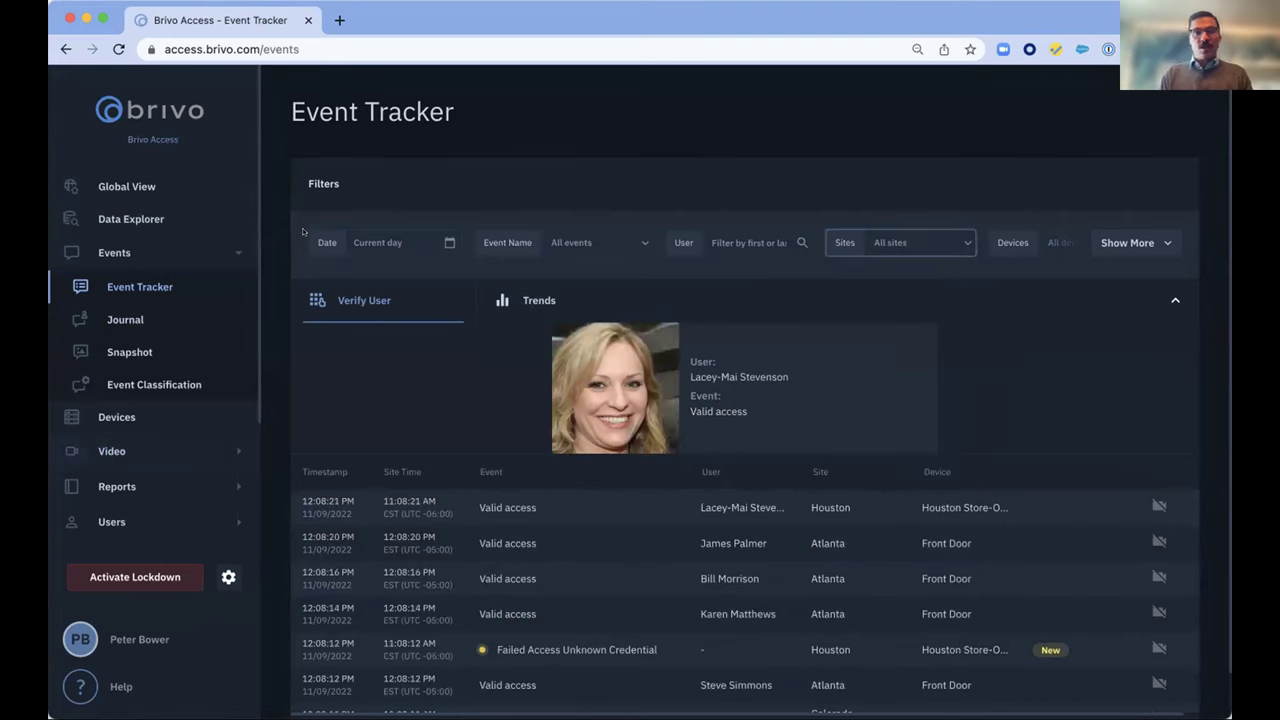
pyautogui.click(113, 192)
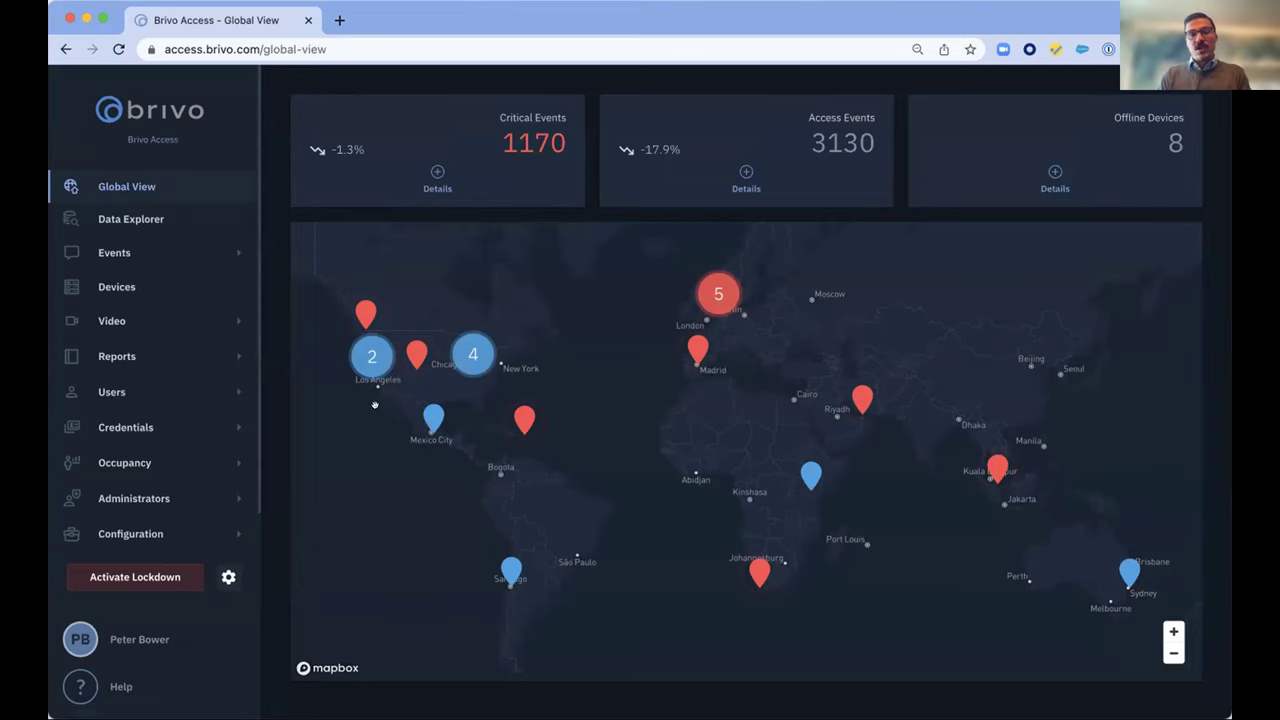
pyautogui.scroll(5, 375, 405)
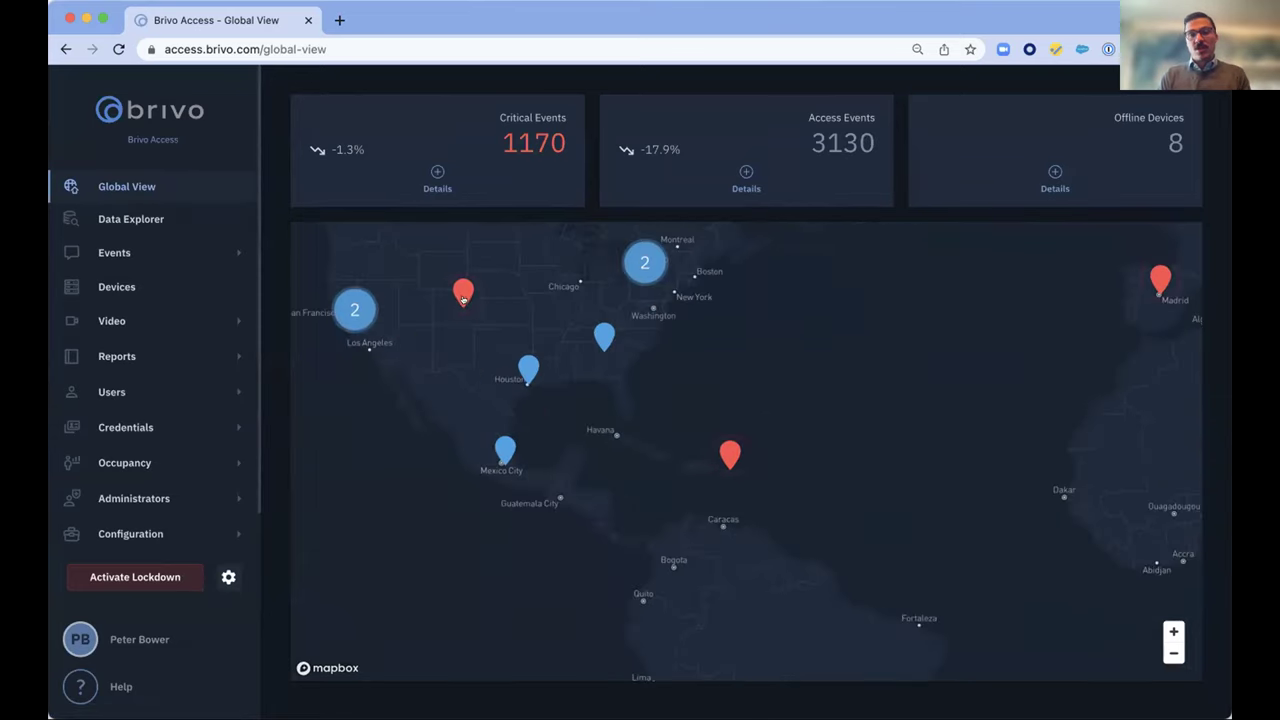
pyautogui.click(457, 294)
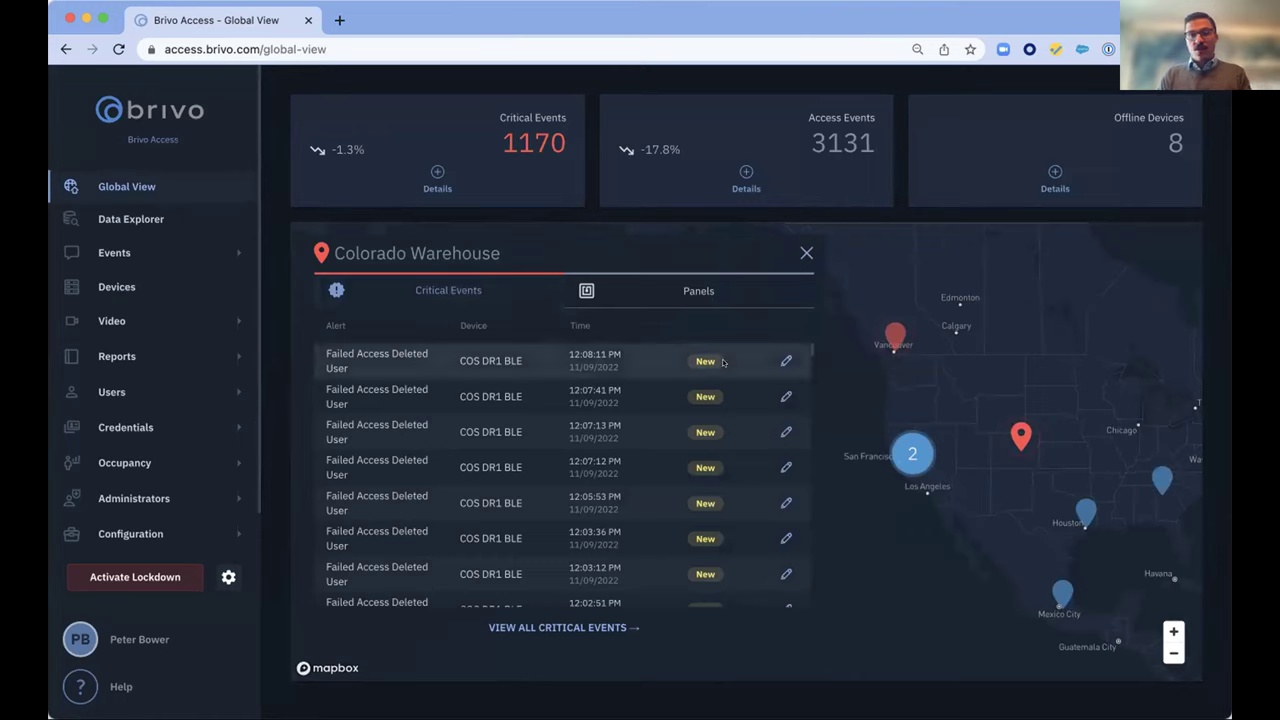
pyautogui.click(780, 393)
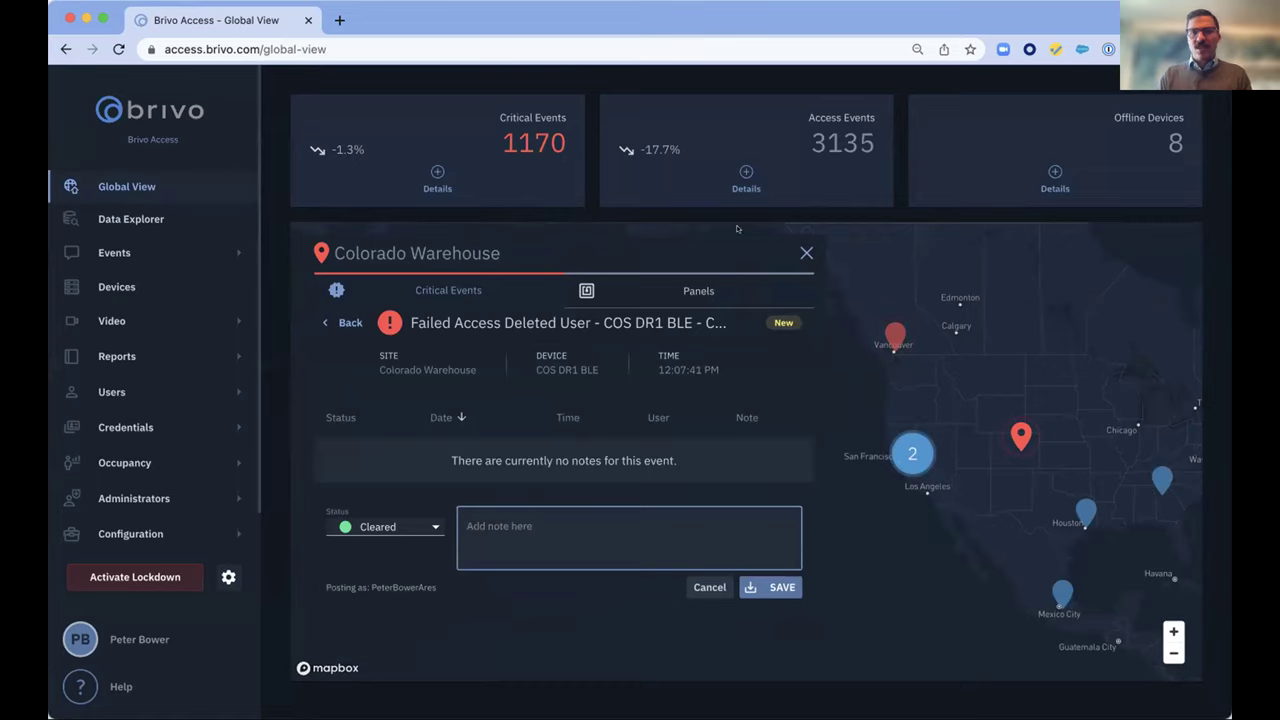
pyautogui.click(678, 288)
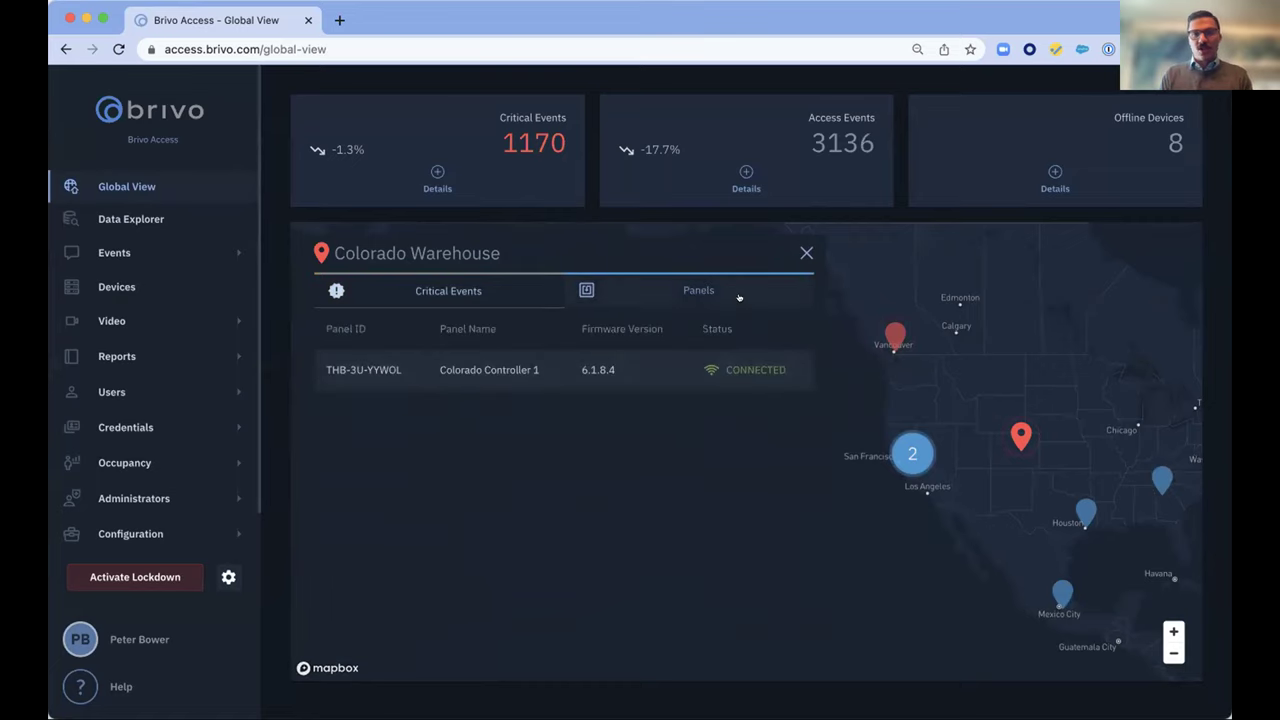
pyautogui.click(805, 252)
pyautogui.scroll(-5, 754, 374)
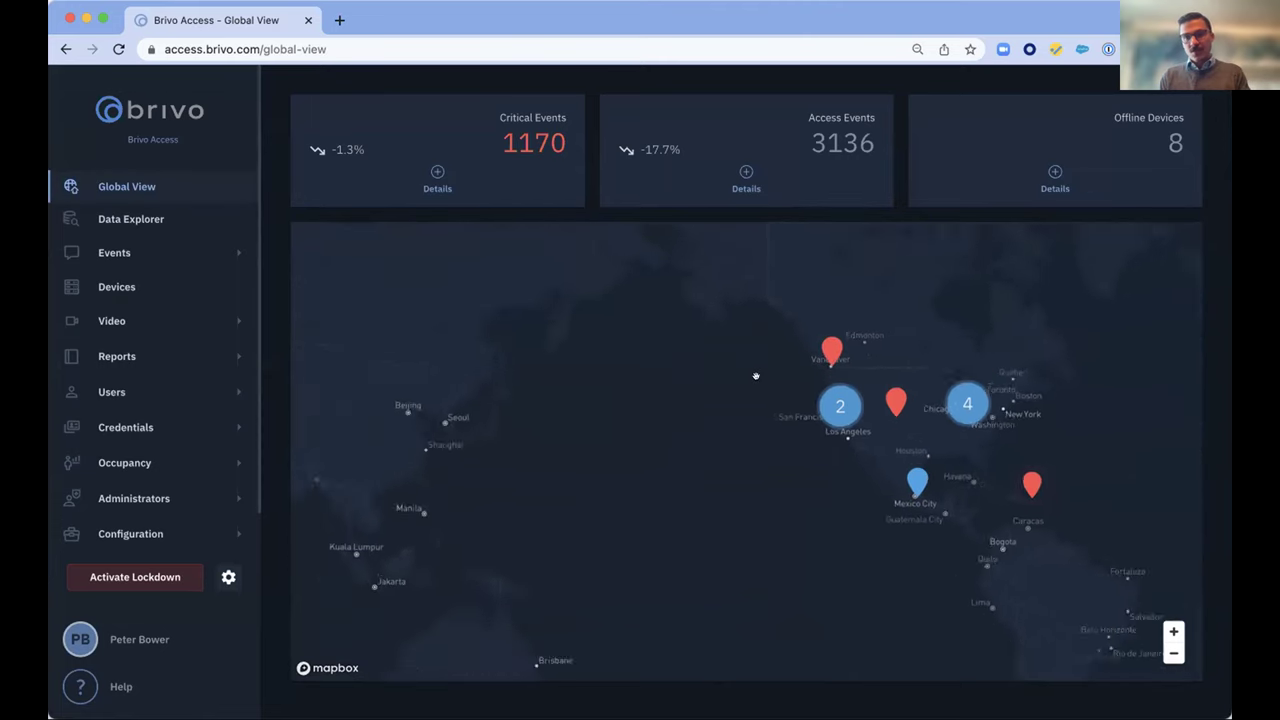
pyautogui.scroll(-2, 756, 375)
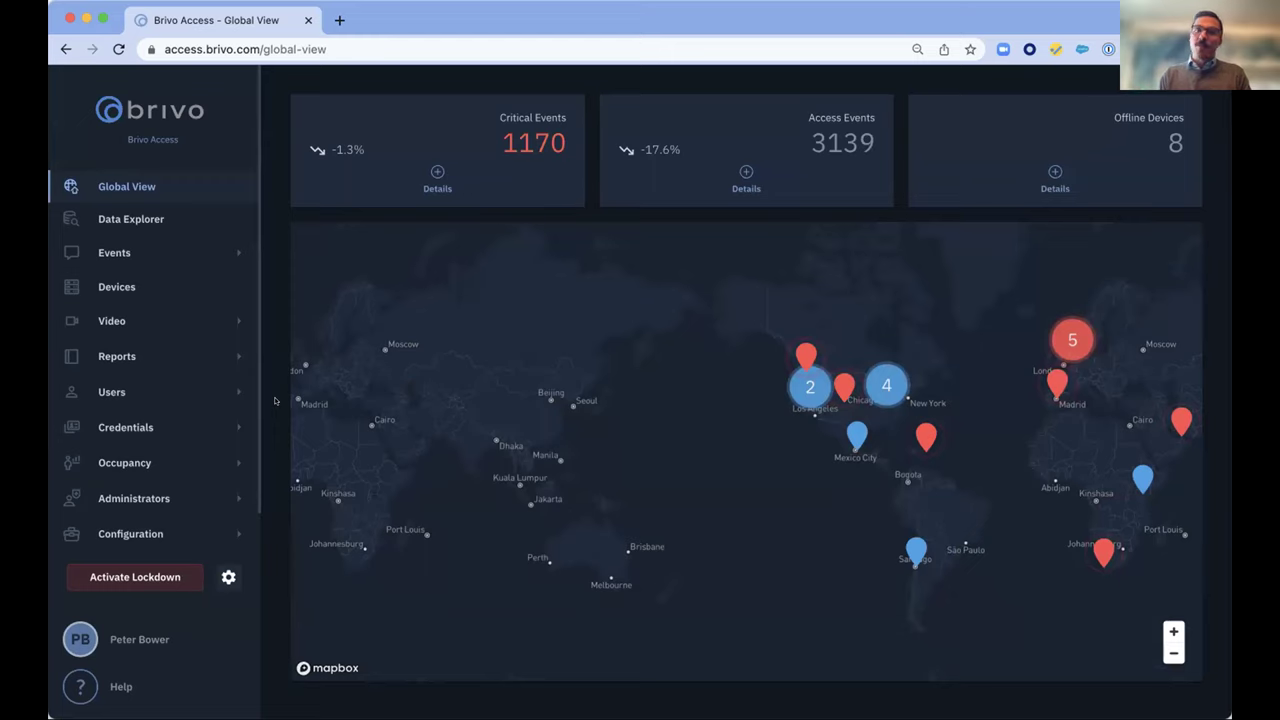
pyautogui.moveTo(780, 440); pyautogui.dragTo(374, 457)
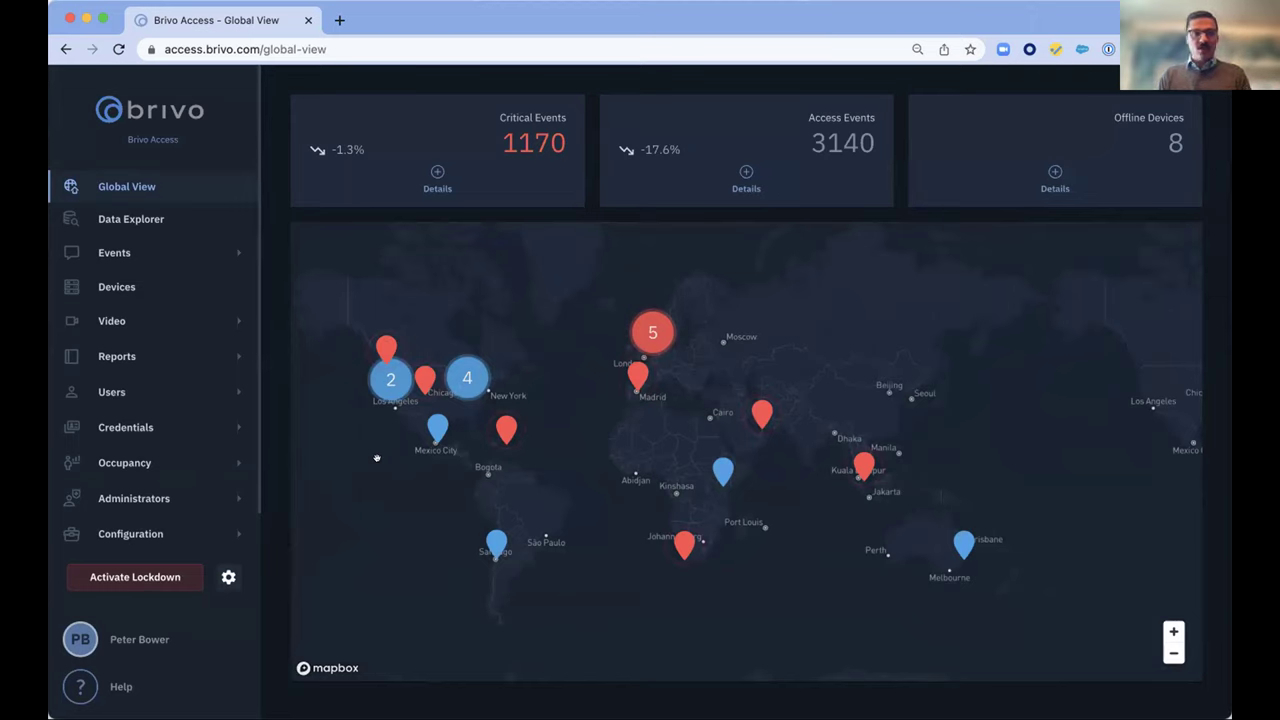
# Open Data Explorer and inspect utilization bars and the bubble chart (Berlin 37,861, Atlanta 34,974)
pyautogui.click(123, 221)
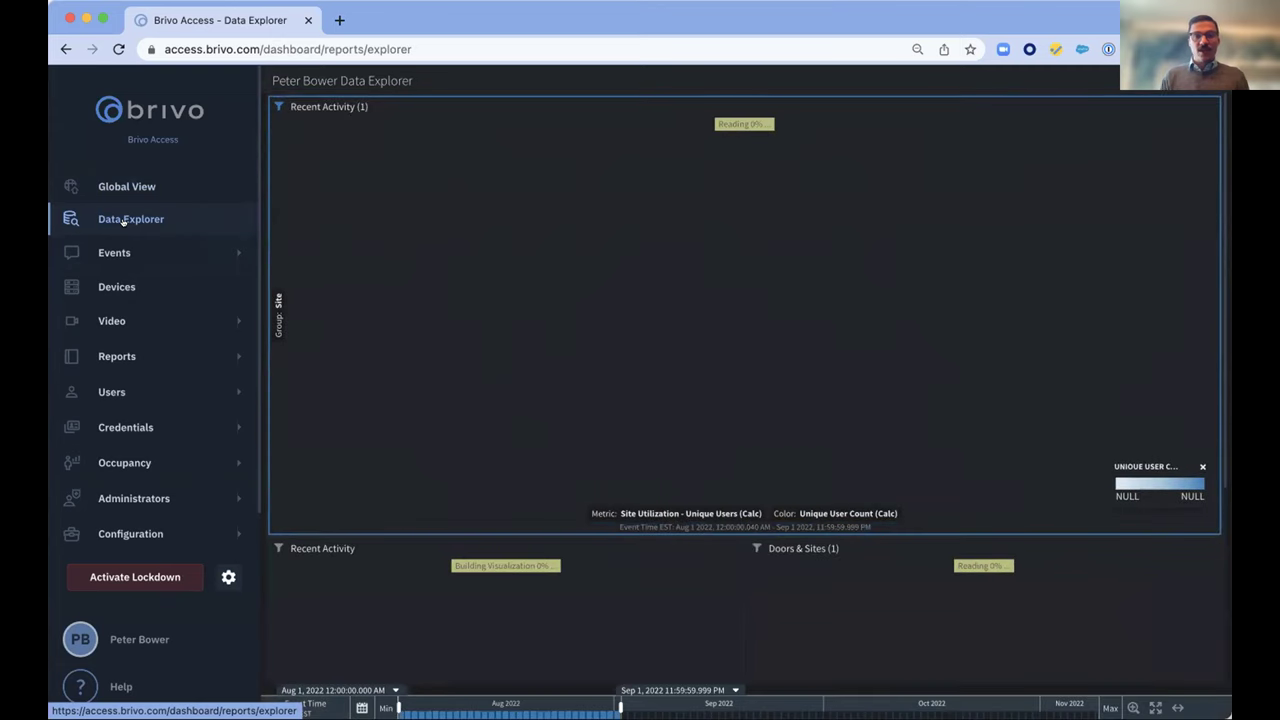
pyautogui.moveTo(429, 380)
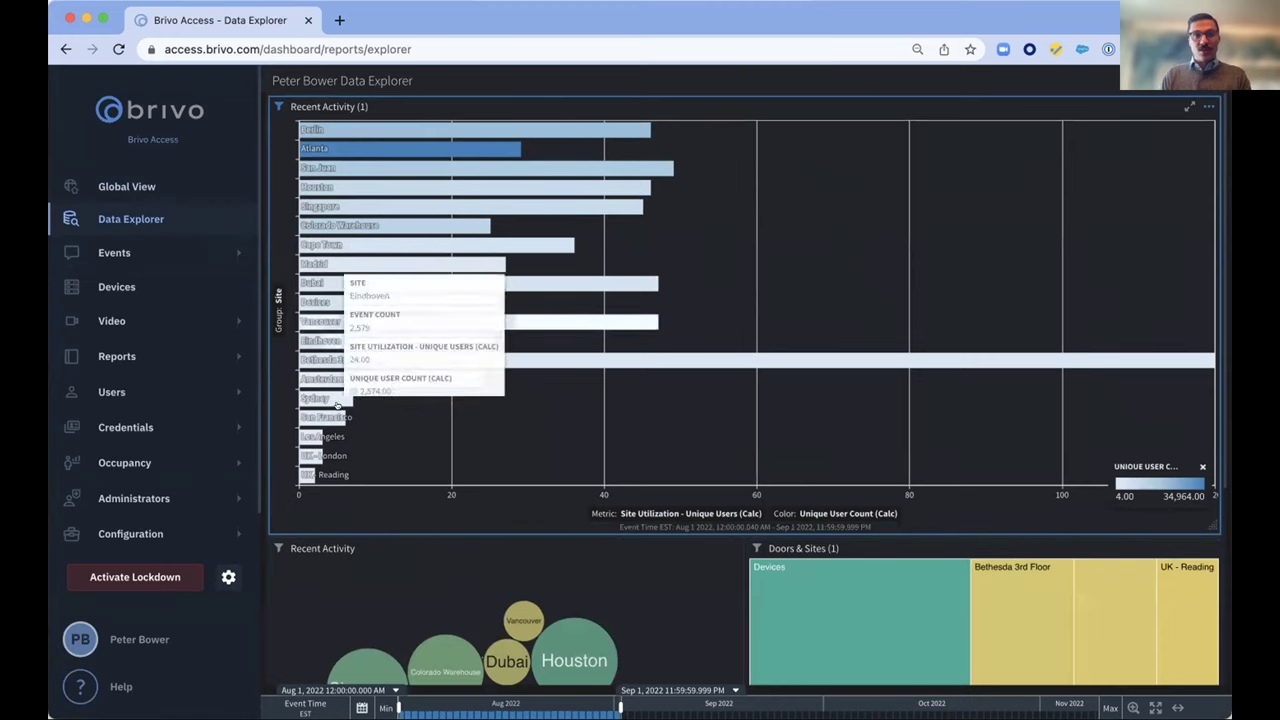
pyautogui.moveTo(535, 365)
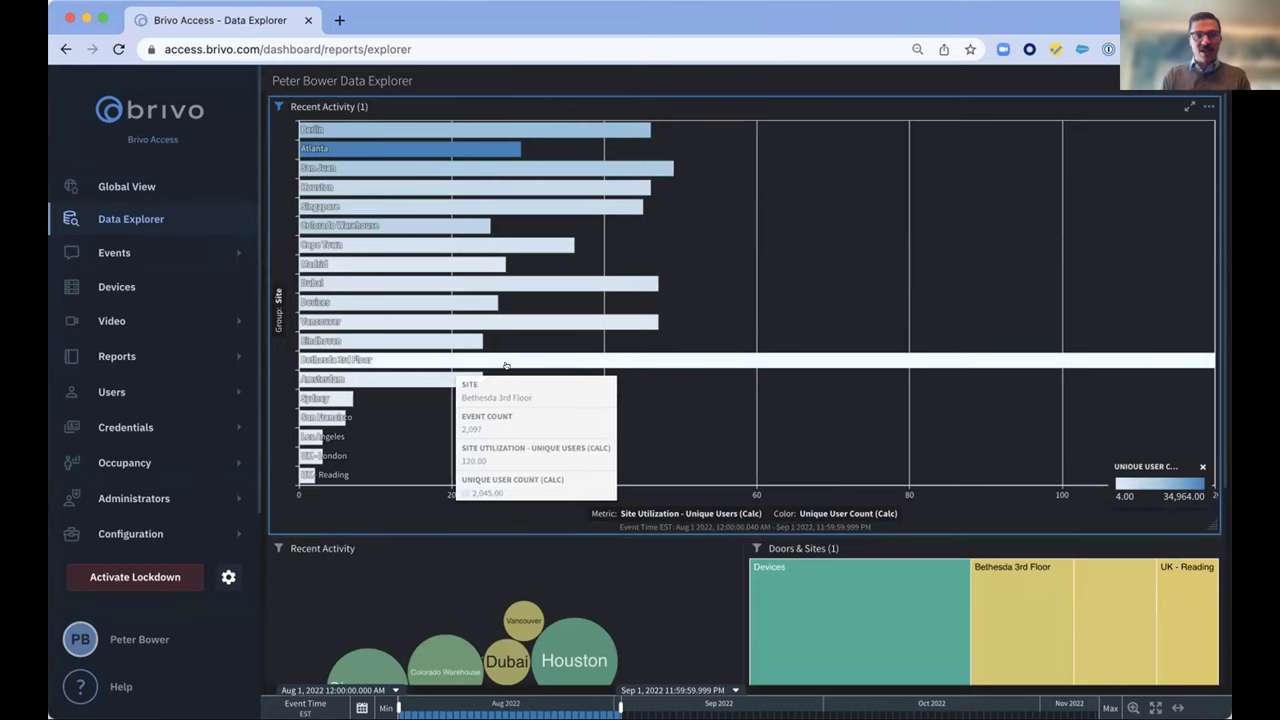
pyautogui.moveTo(302, 470)
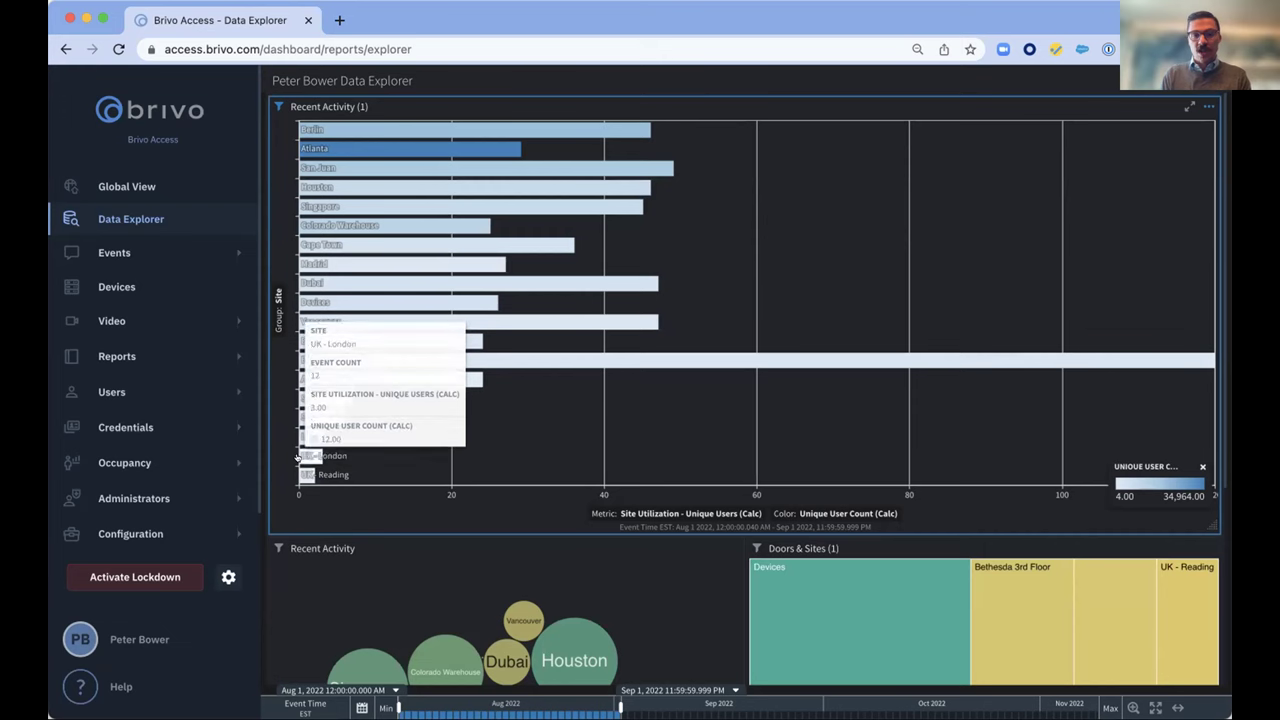
pyautogui.scroll(-5, 420, 547)
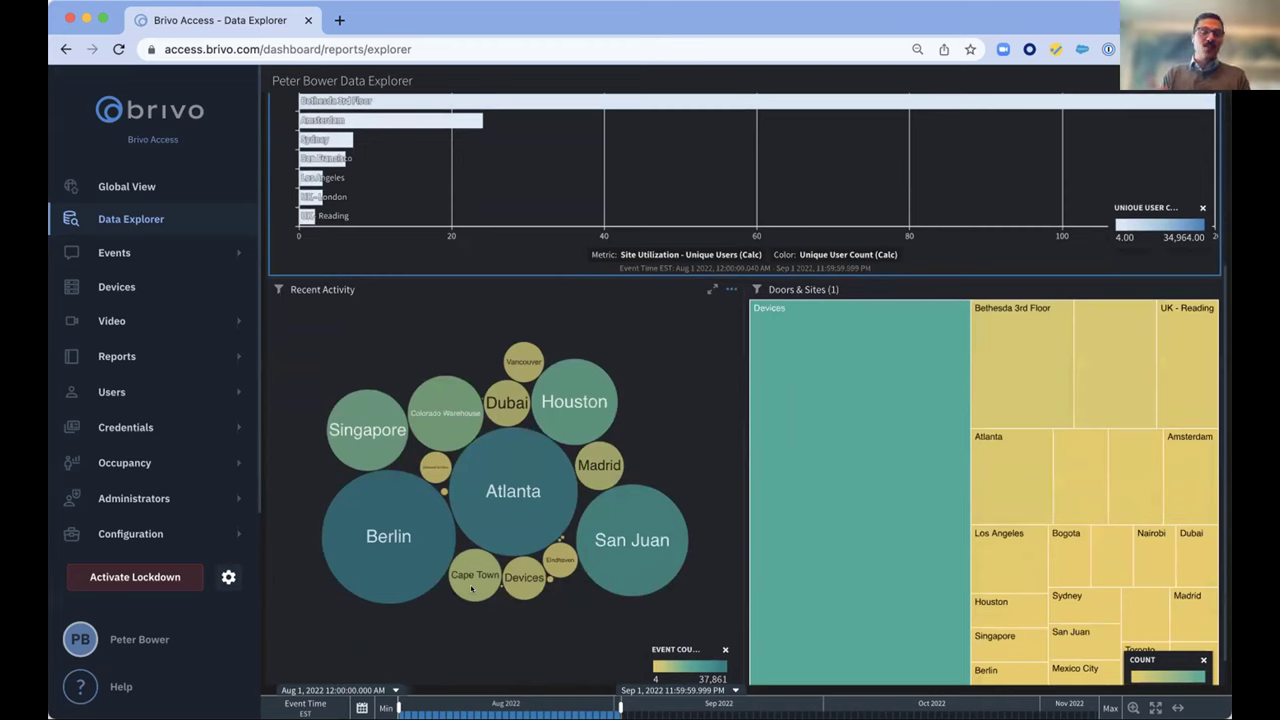
pyautogui.moveTo(412, 470)
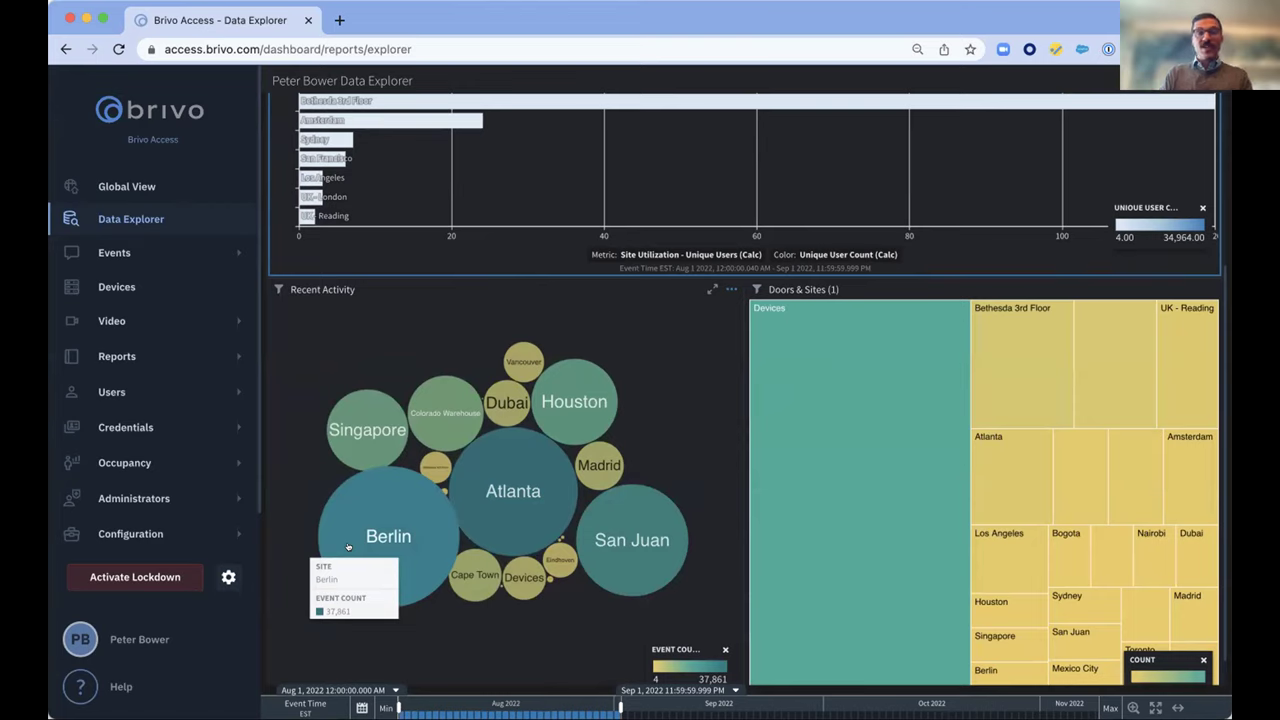
pyautogui.moveTo(491, 494)
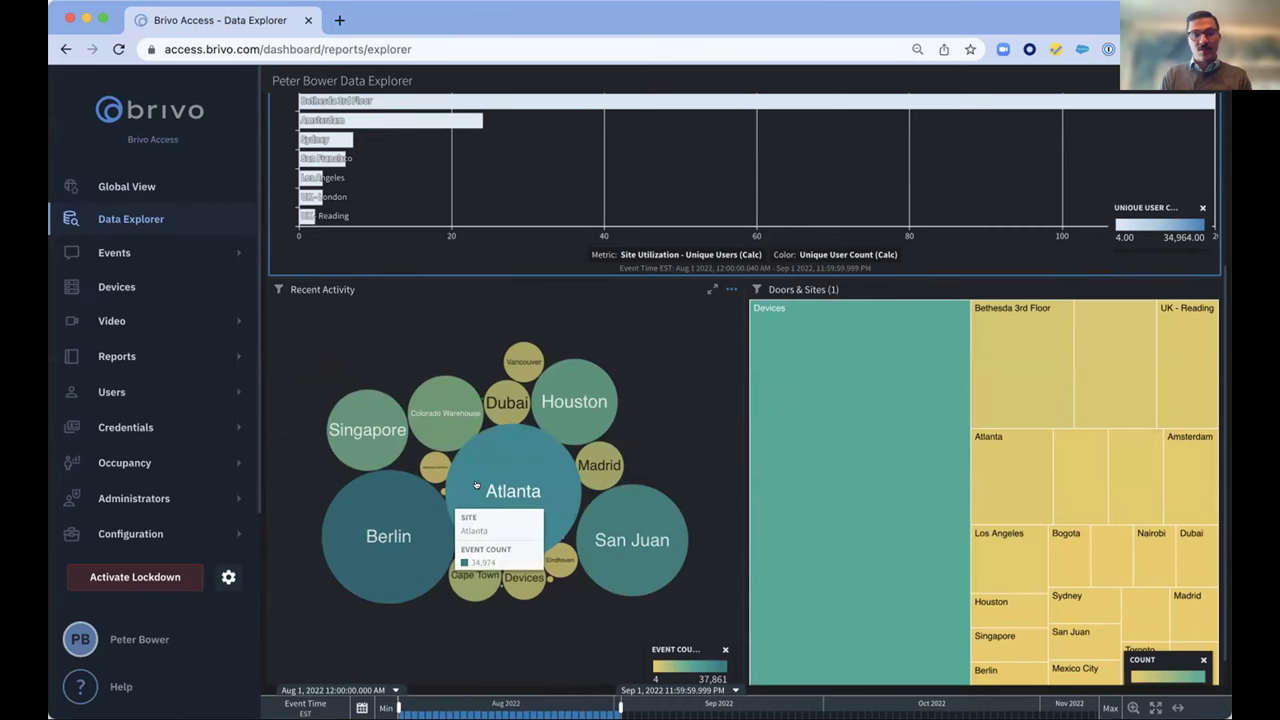
# Regroup the Recent Activity bubble chart by Event Name
pyautogui.click(491, 494)
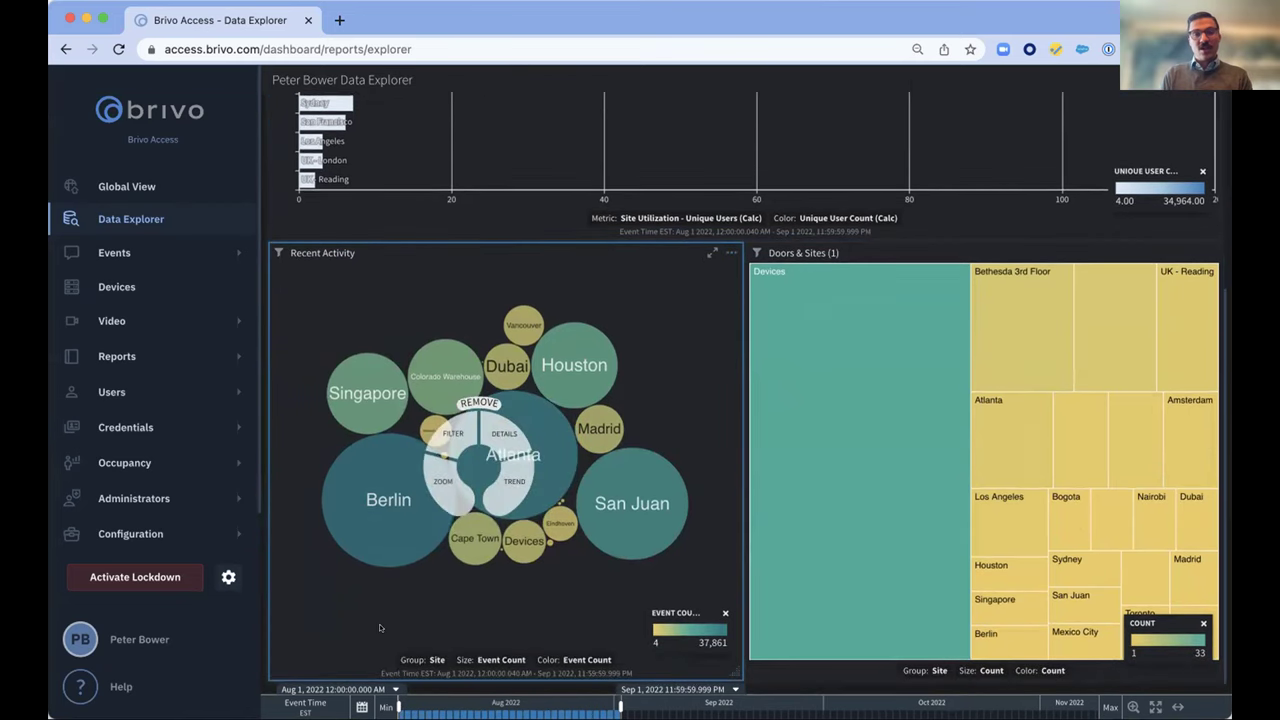
pyautogui.click(435, 658)
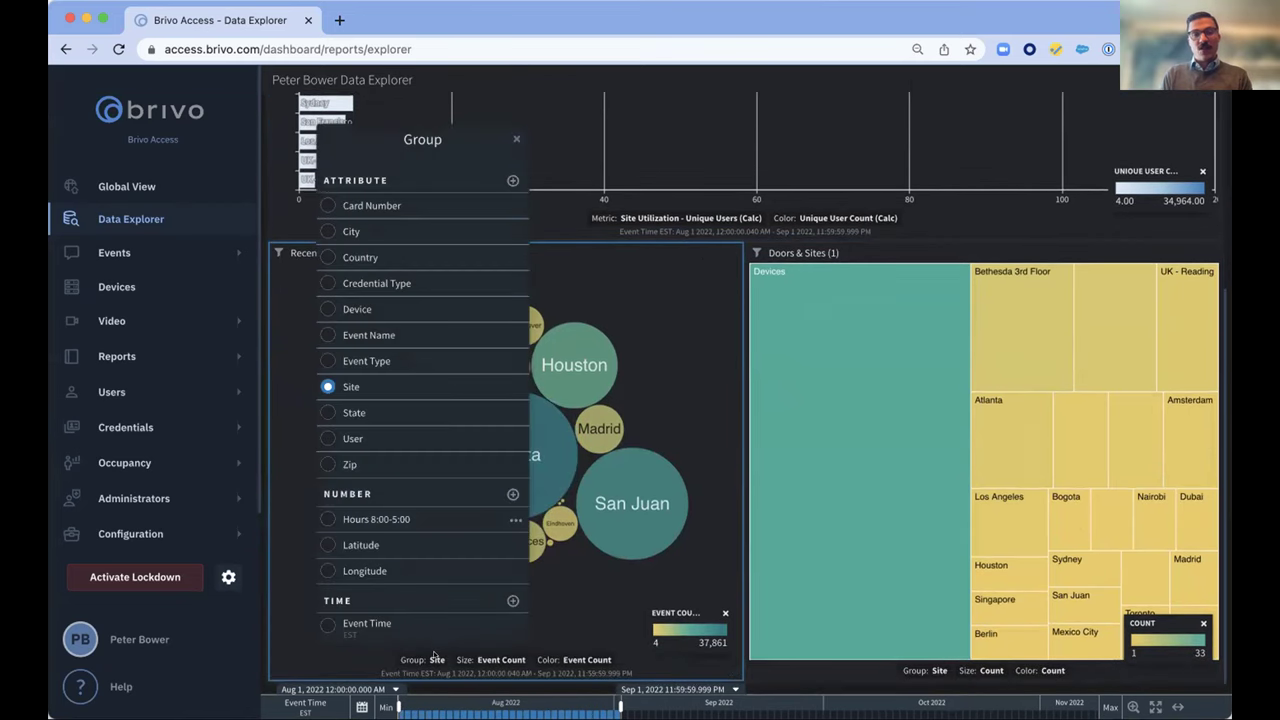
pyautogui.click(326, 335)
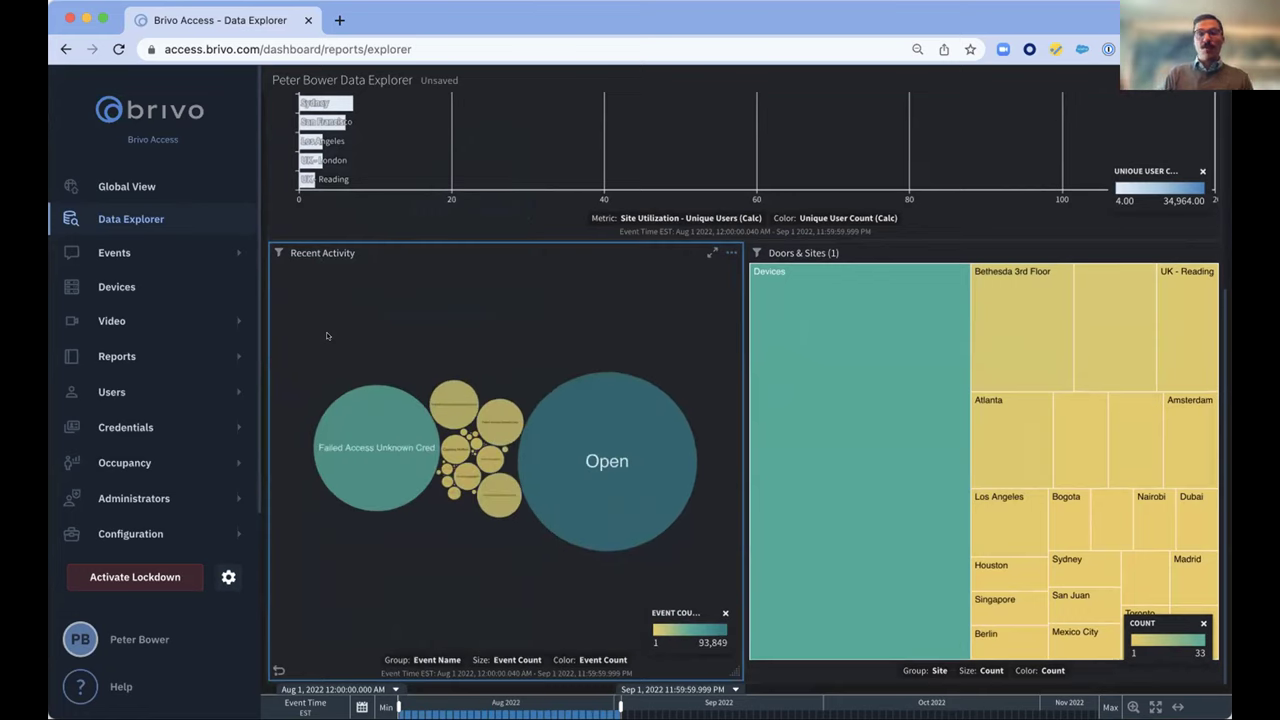
# Zoom into the Failed Access Unknown Cred bubble and break it down by Site
pyautogui.moveTo(363, 482)
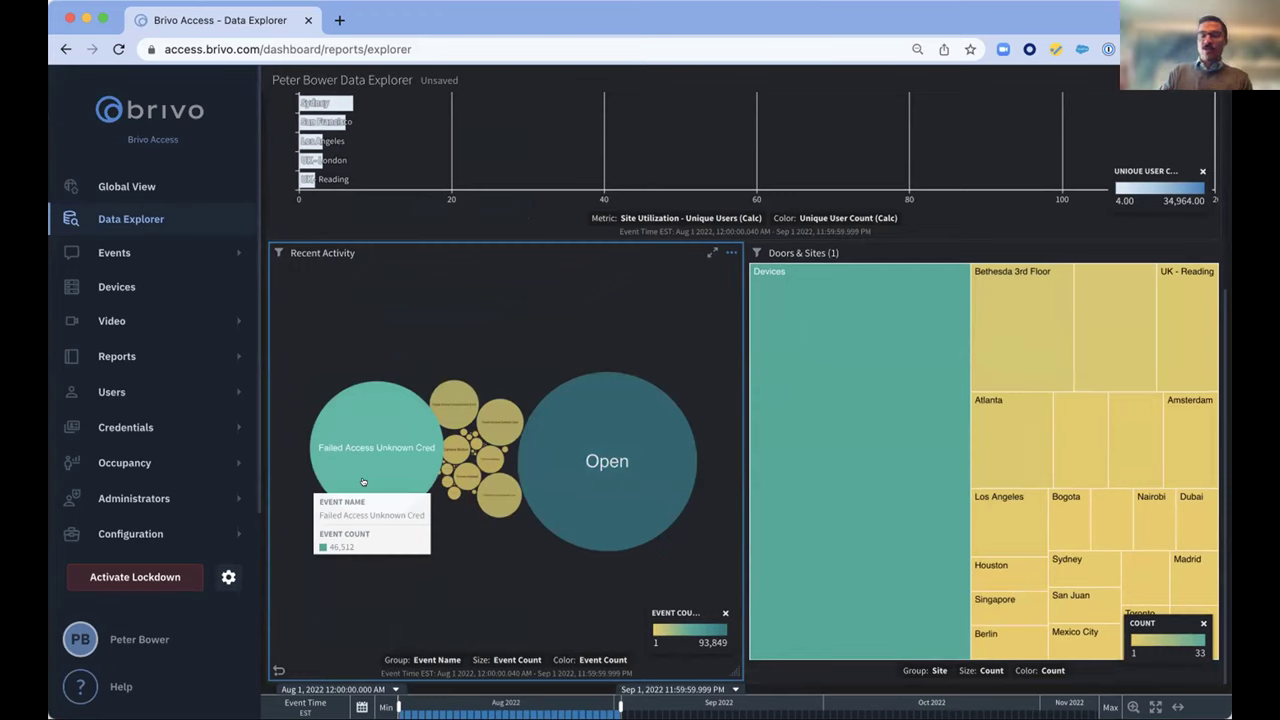
pyautogui.click(363, 482)
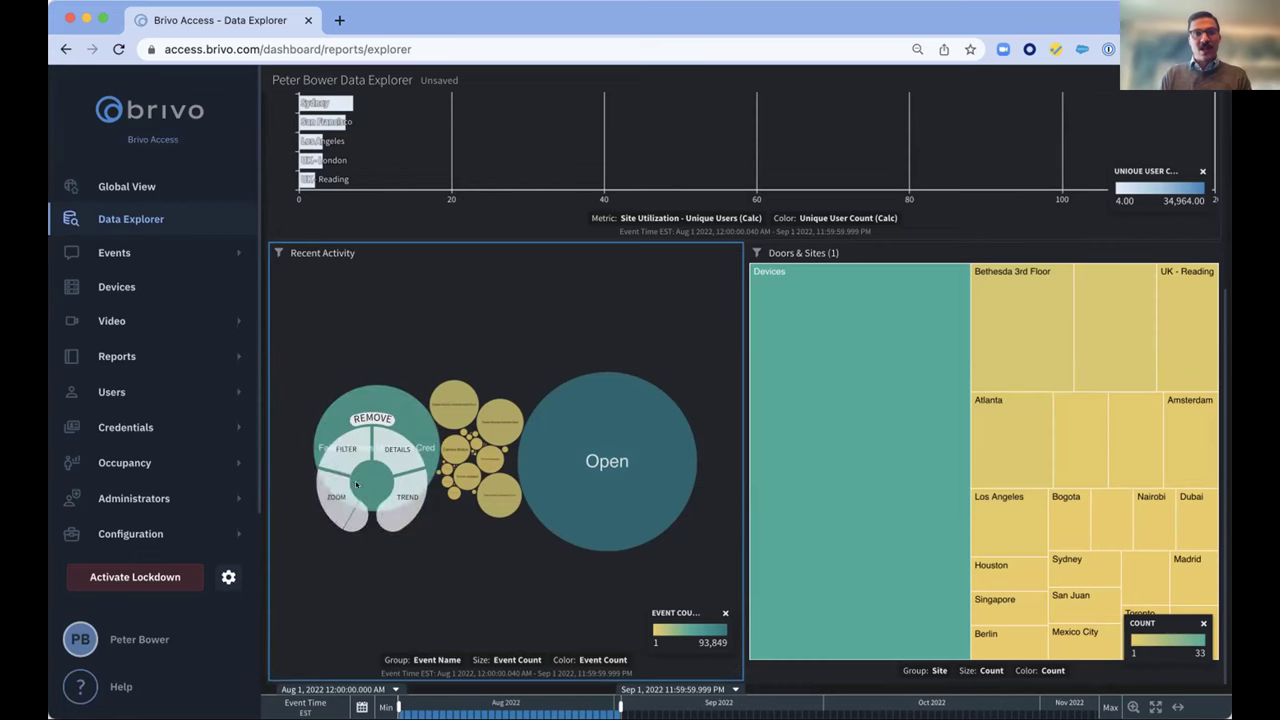
pyautogui.click(339, 497)
pyautogui.click(413, 265)
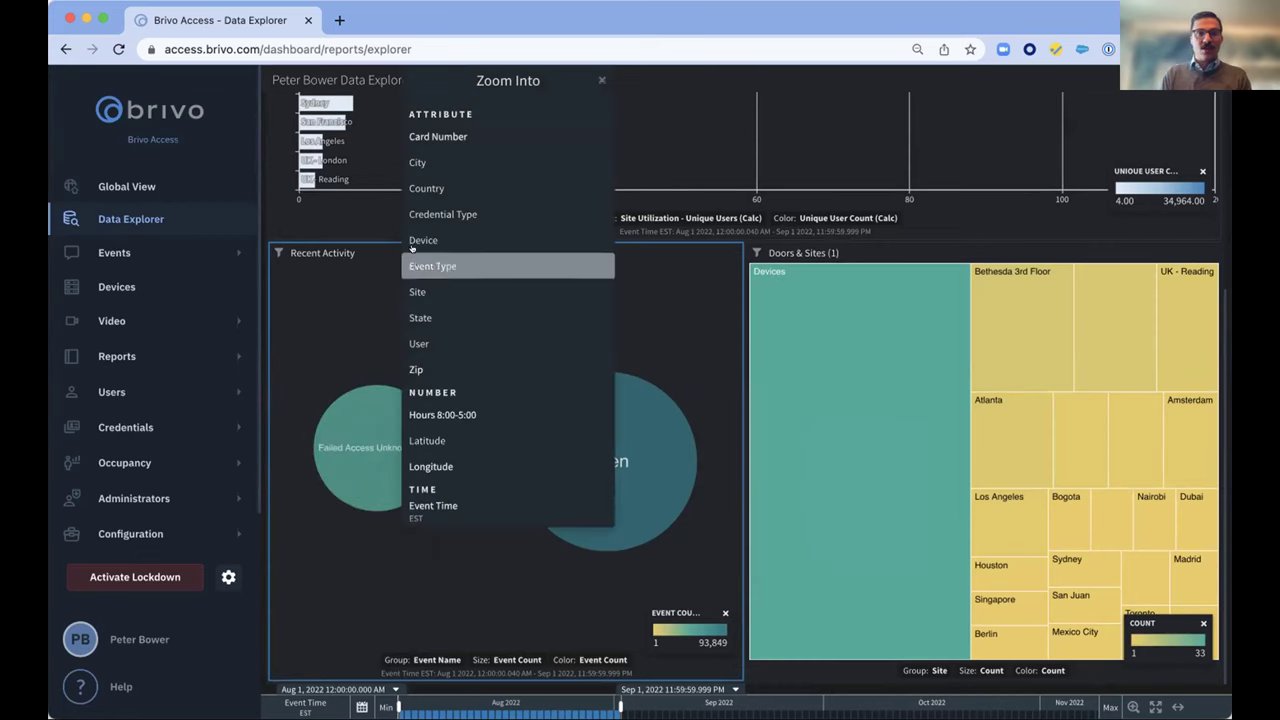
pyautogui.click(416, 291)
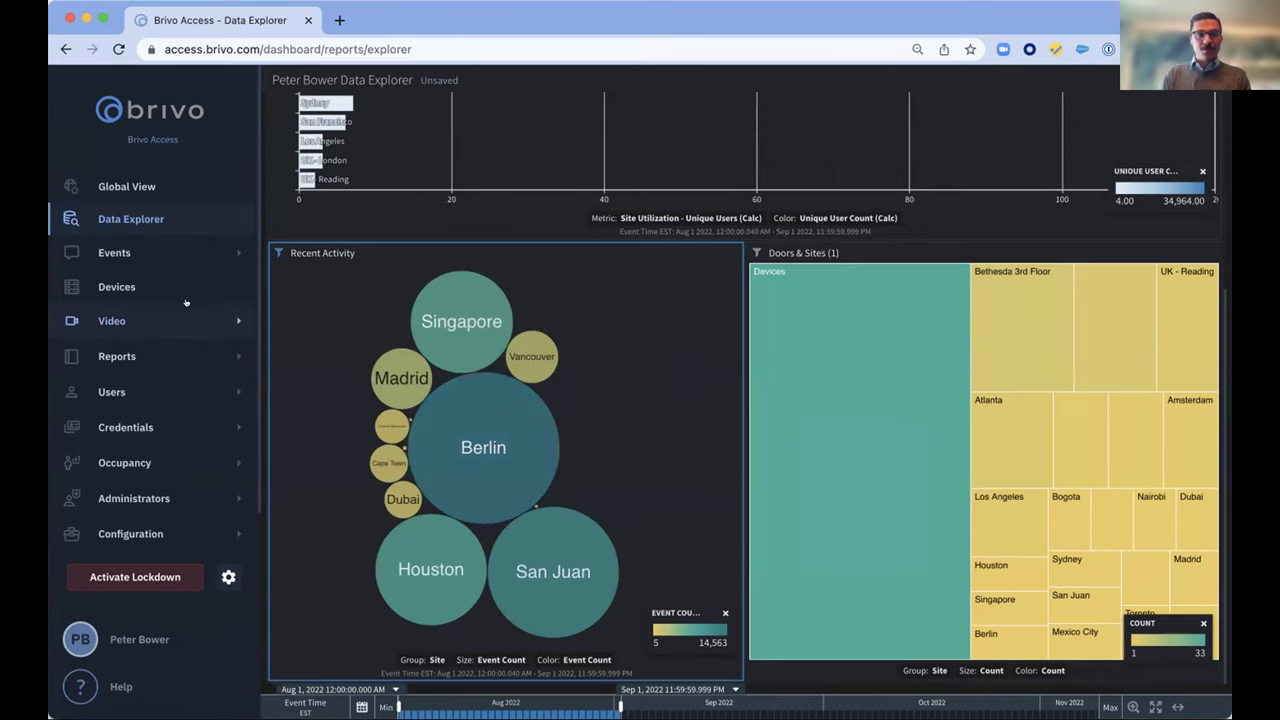
# Open Devices and scroll to Bethesda 3rd Floor, which lists 15 devices with 2 offline
pyautogui.click(122, 290)
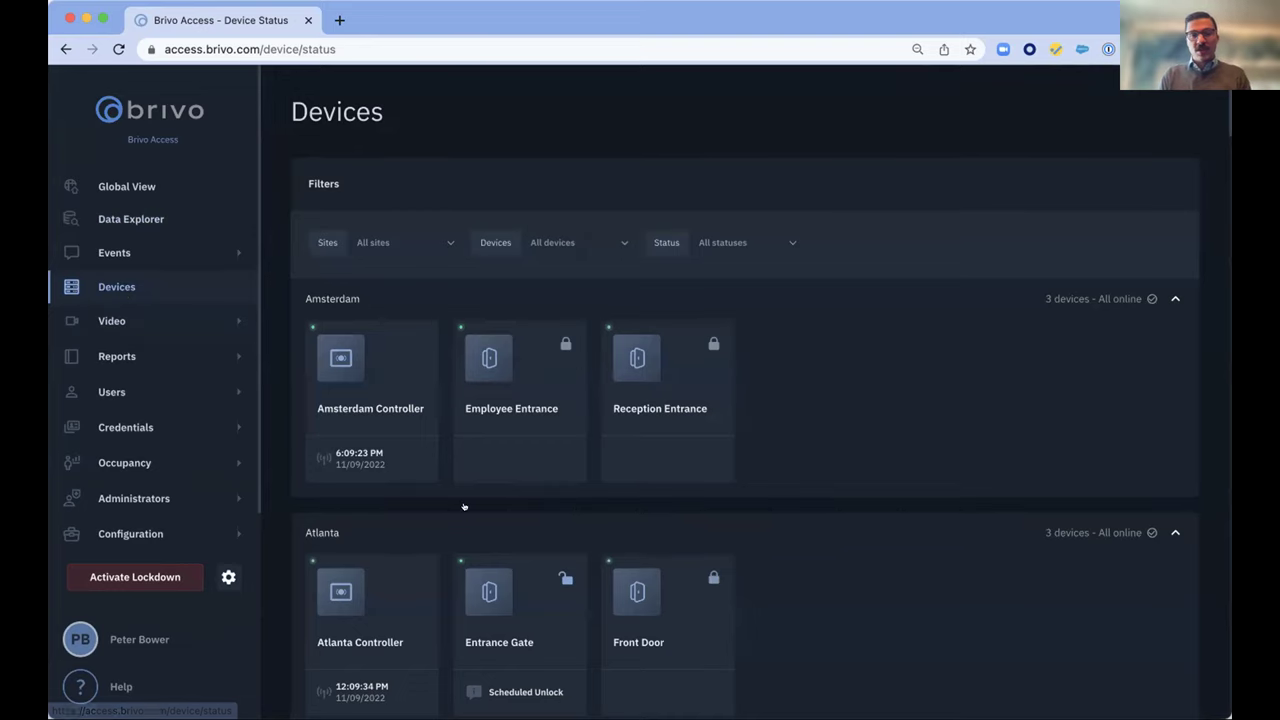
pyautogui.scroll(-2, 463, 506)
pyautogui.scroll(-3, 463, 506)
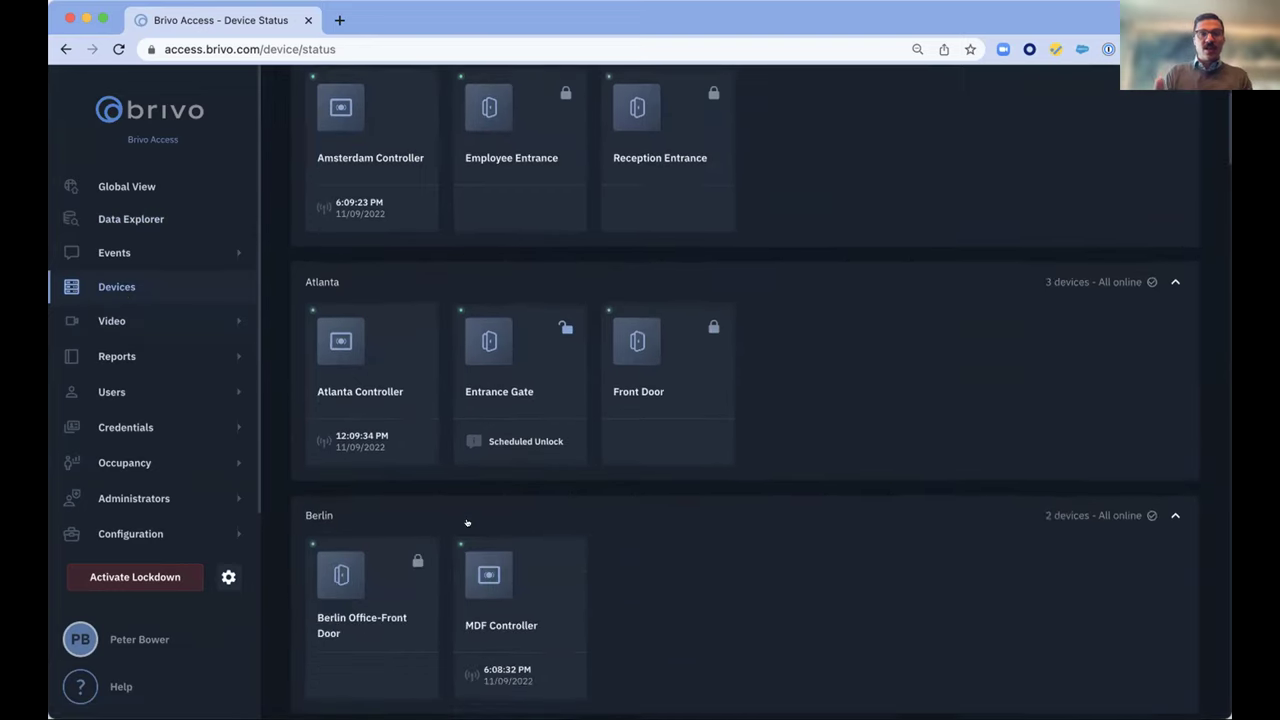
pyautogui.scroll(-9, 466, 522)
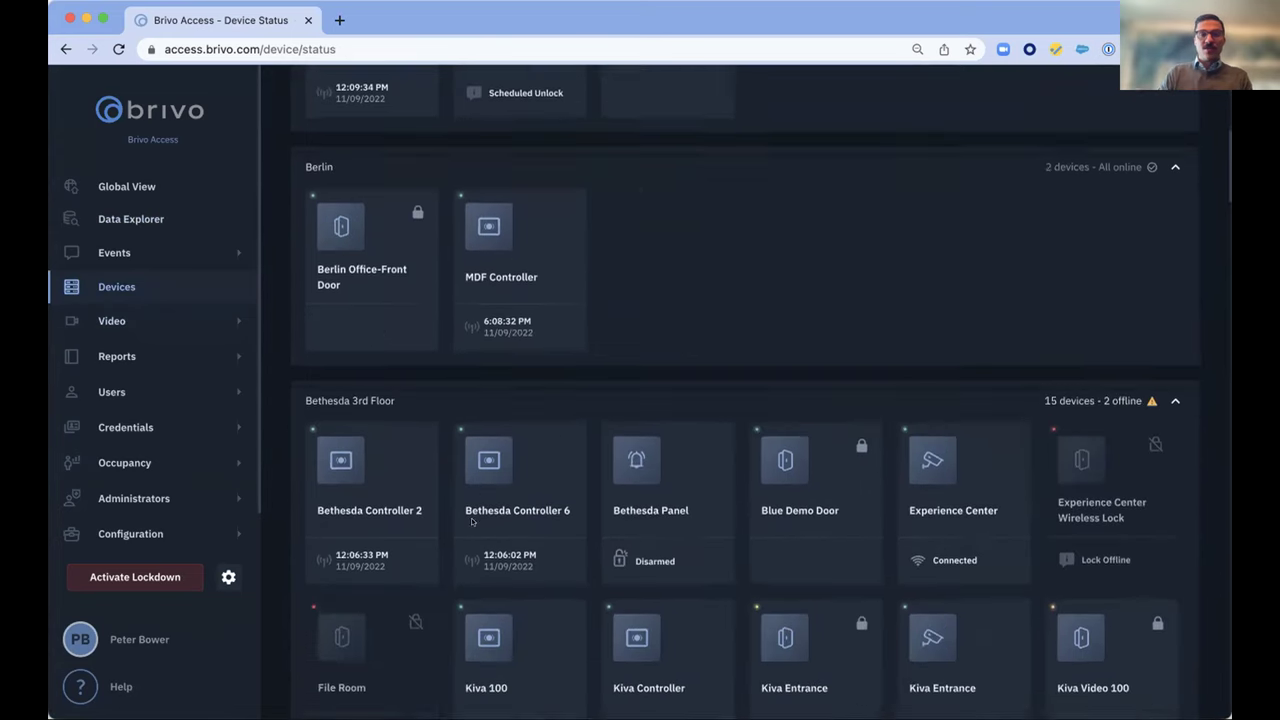
pyautogui.scroll(-2, 466, 524)
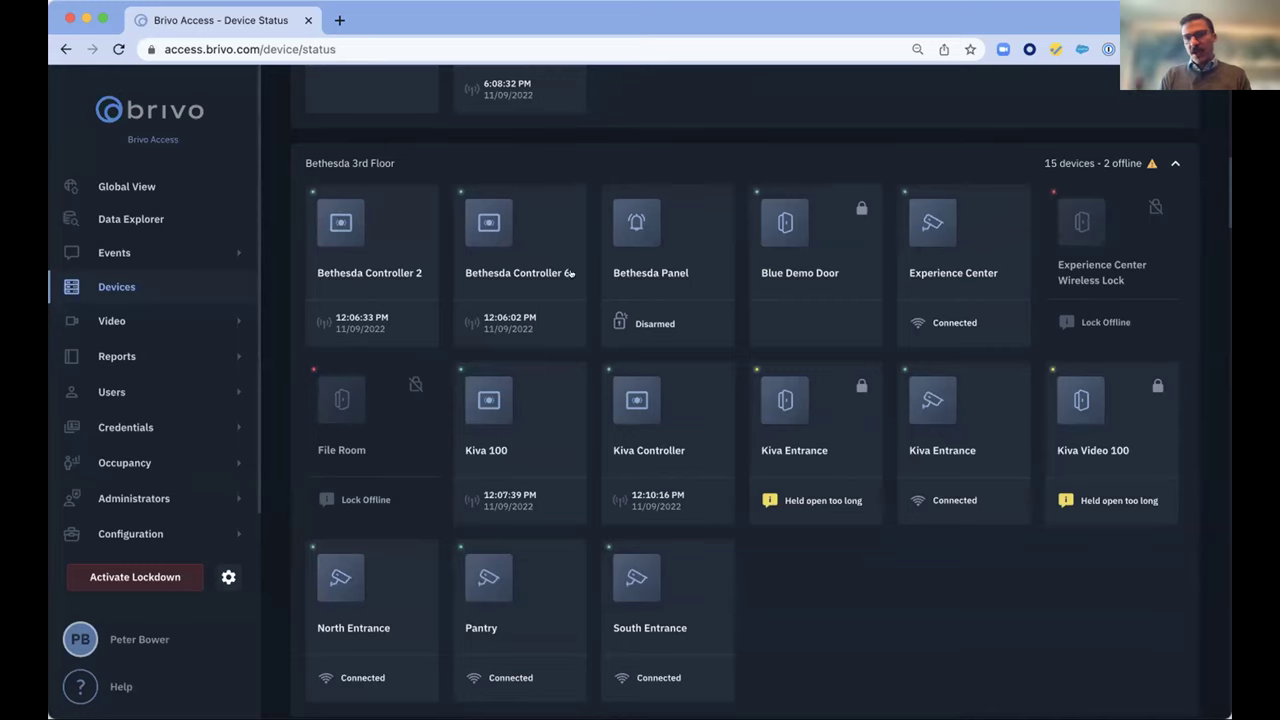
# Unlock Blue Demo Door from the Experience Center camera view, confirm, and close the view
pyautogui.click(919, 274)
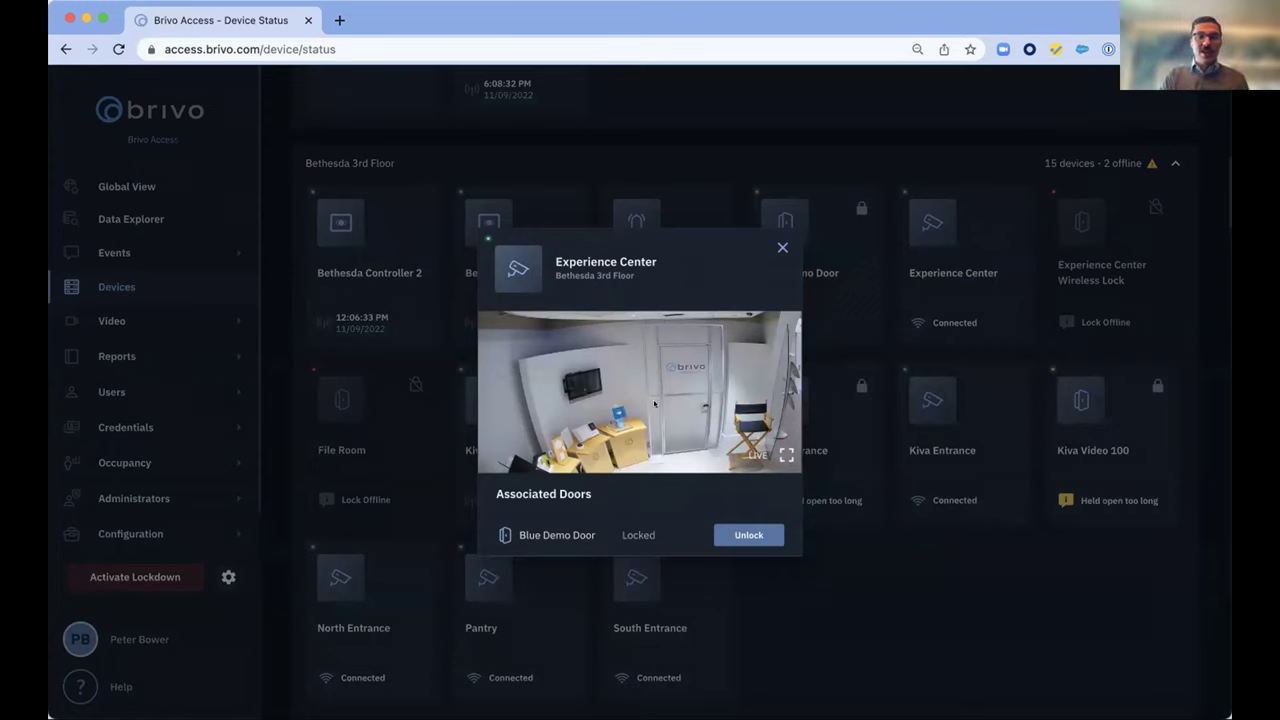
pyautogui.click(742, 535)
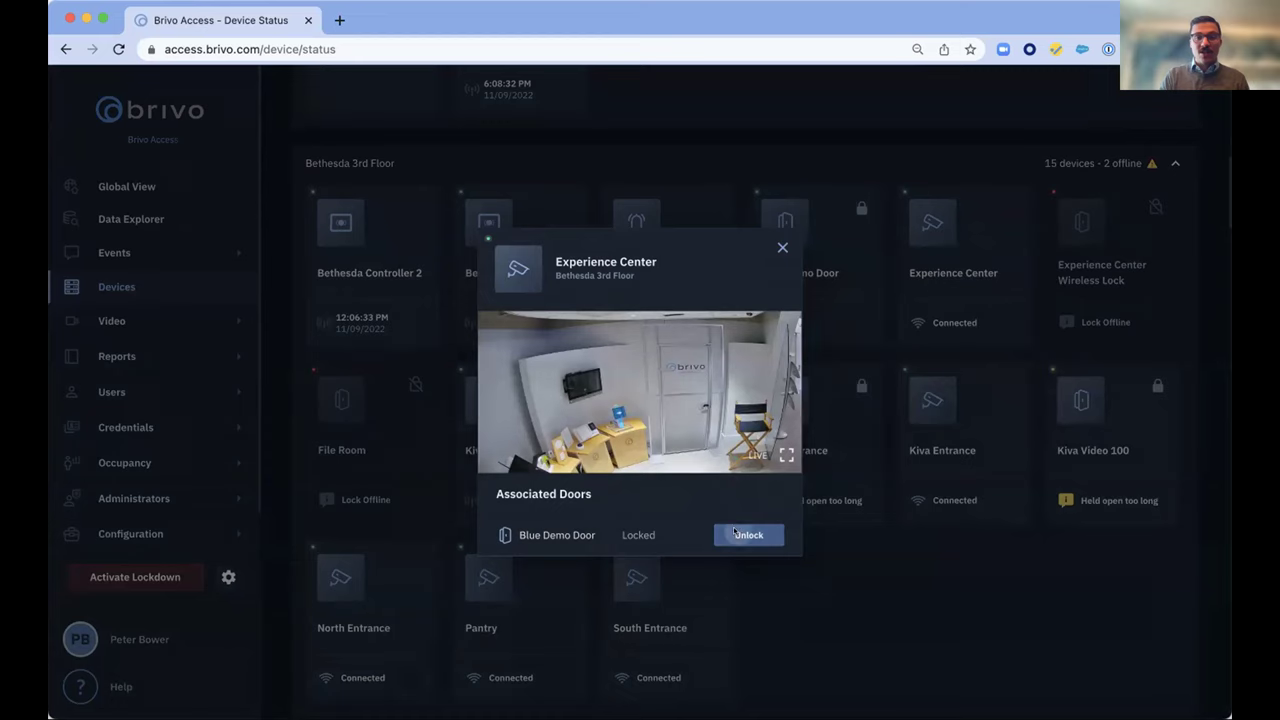
pyautogui.click(741, 433)
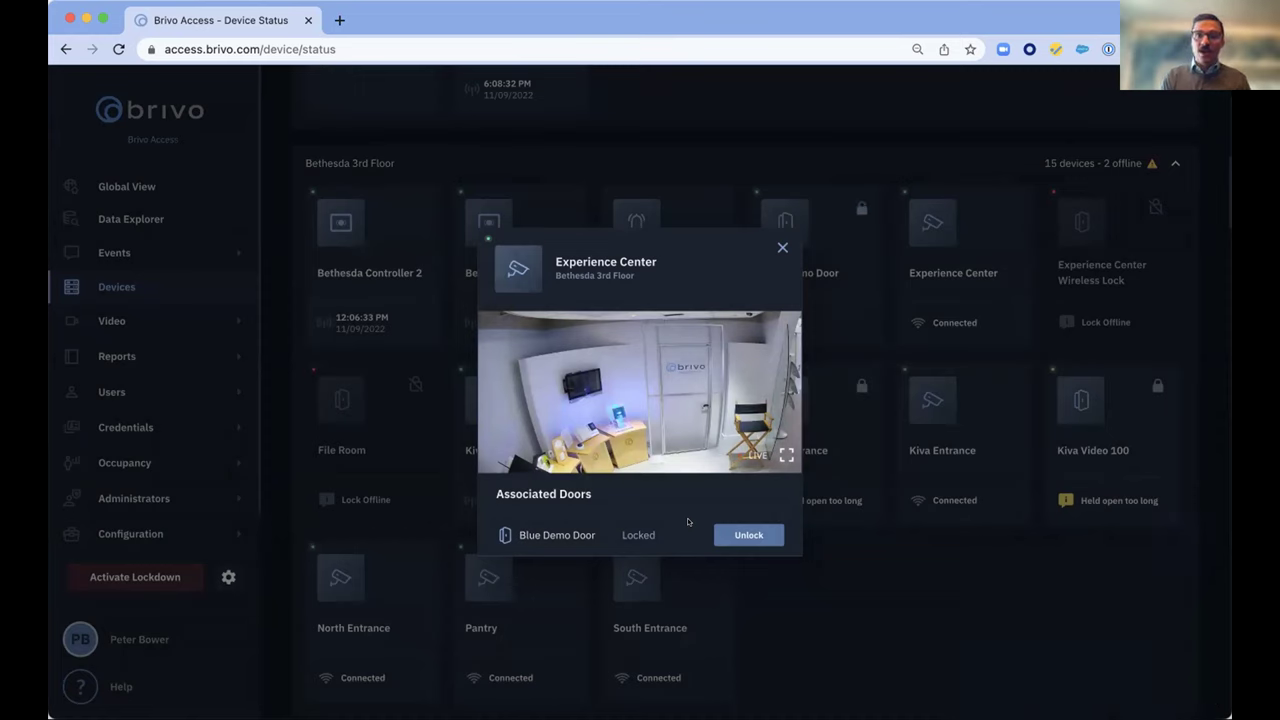
pyautogui.click(782, 247)
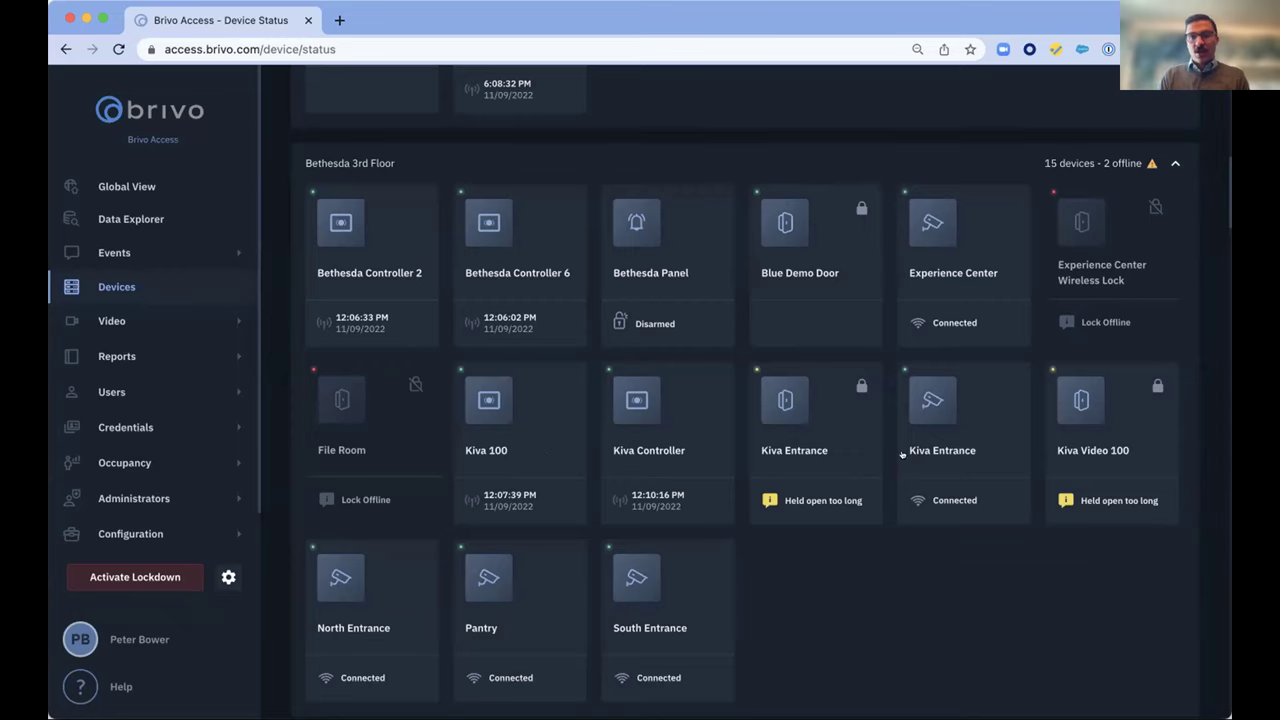
# Set a Kiva Video 100 override until a certain time and confirm unlocking the door
pyautogui.click(1082, 442)
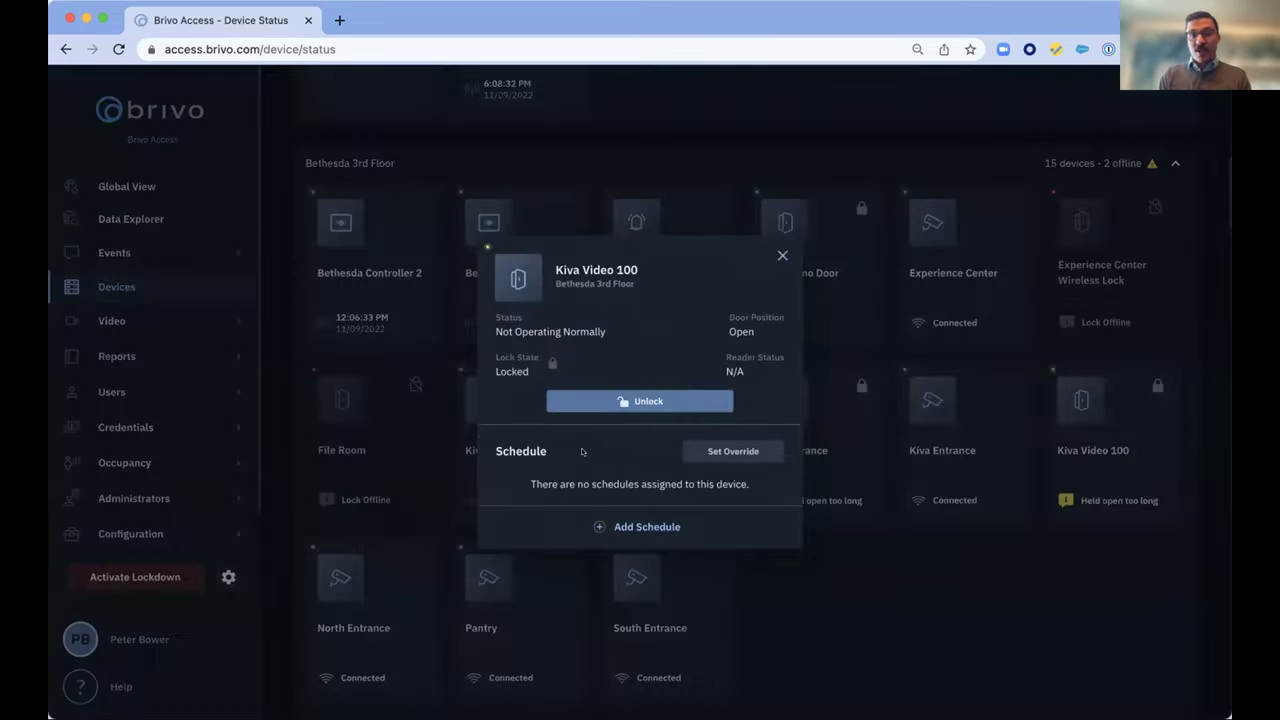
pyautogui.click(701, 449)
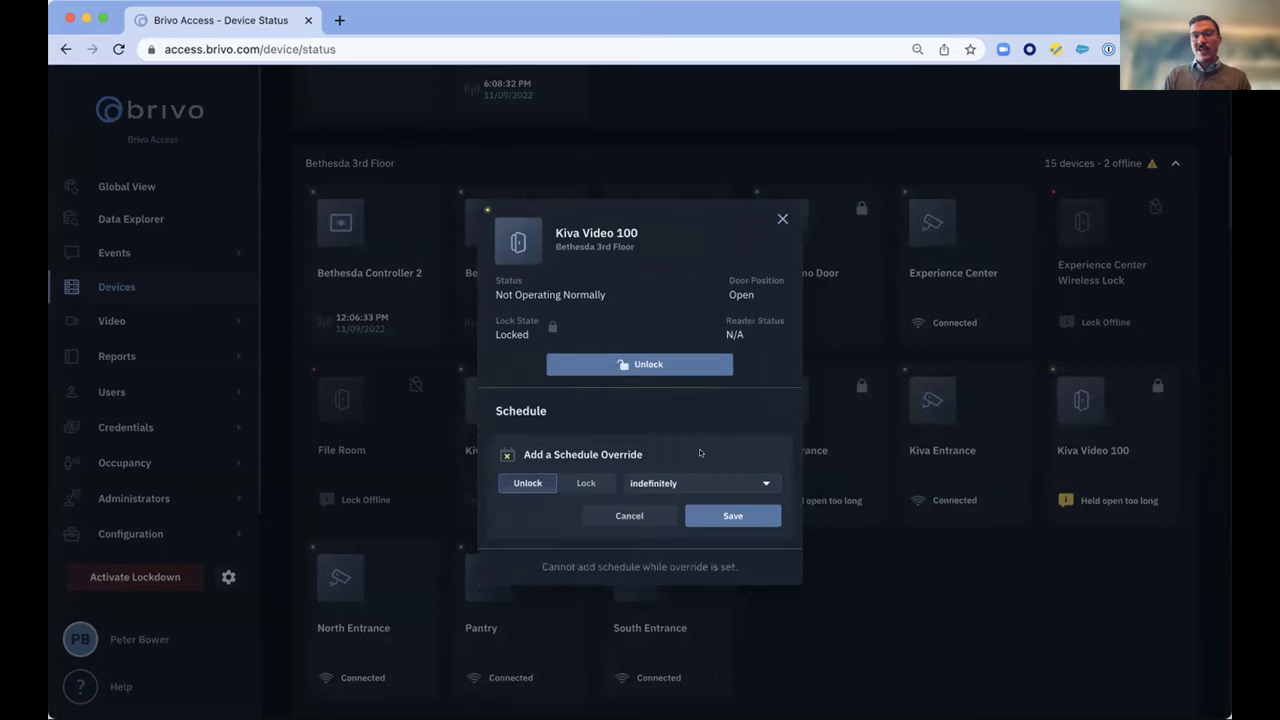
pyautogui.click(633, 483)
pyautogui.click(646, 539)
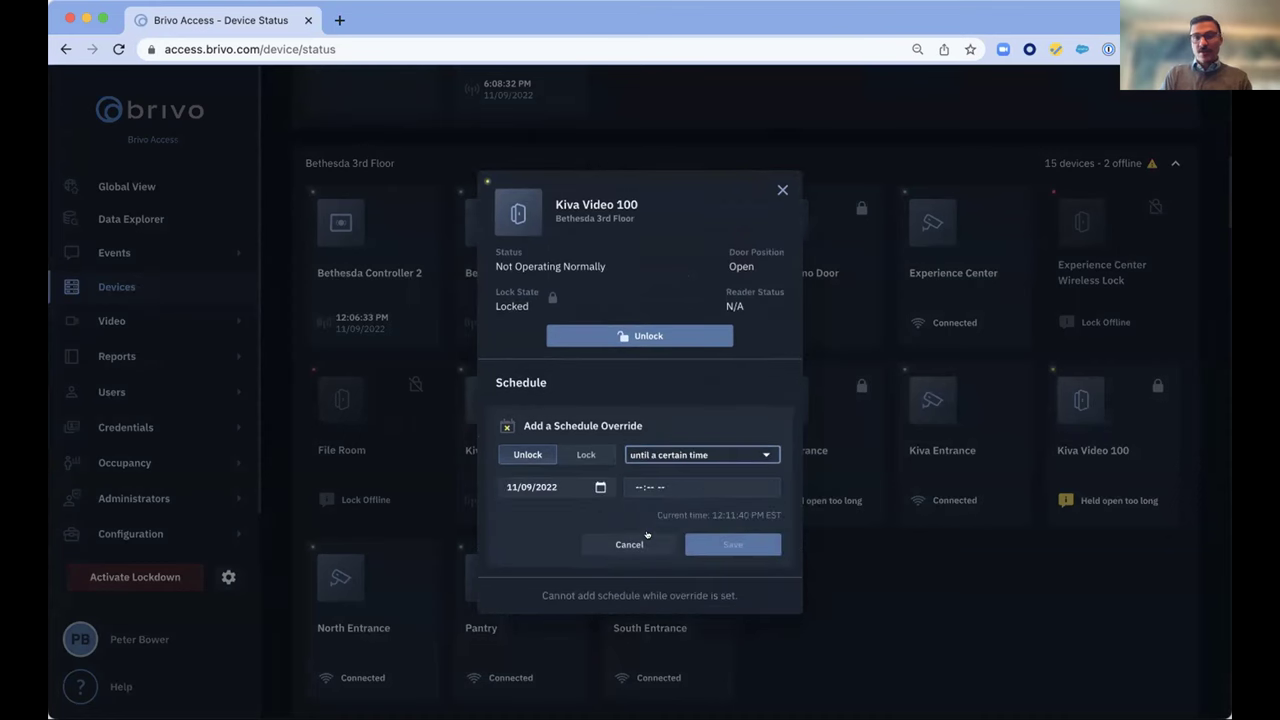
pyautogui.click(614, 335)
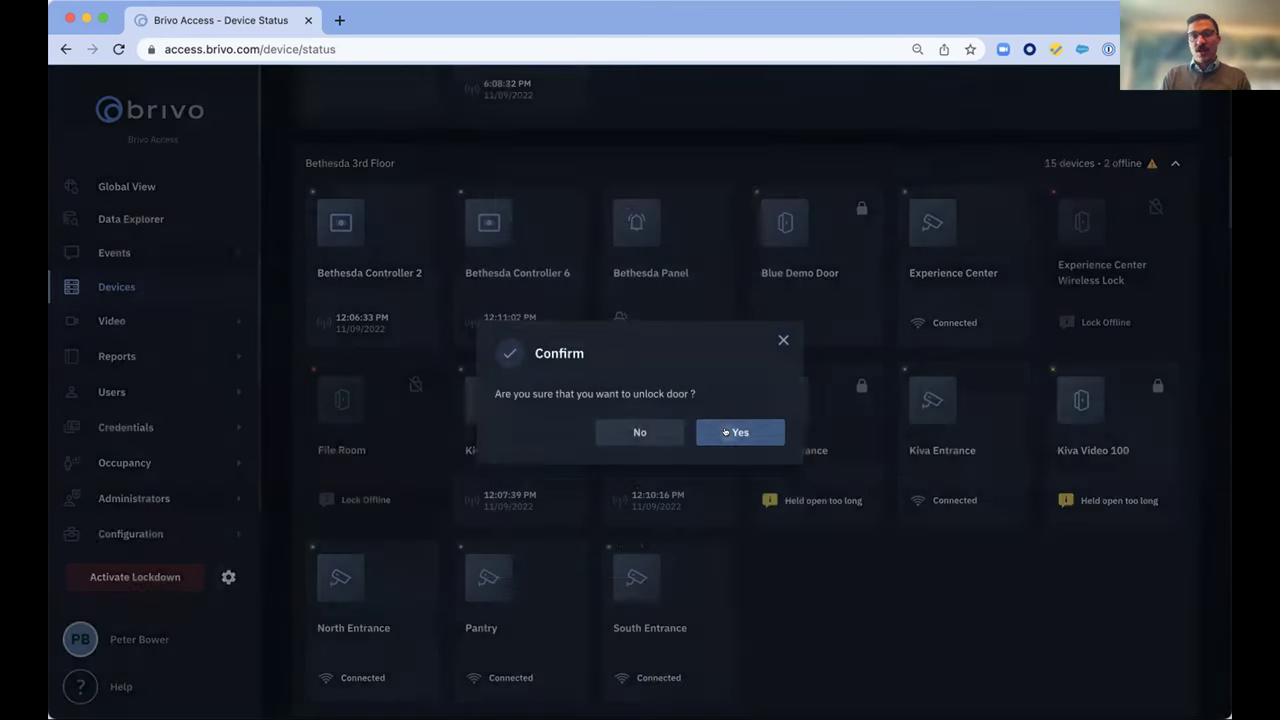
pyautogui.click(737, 432)
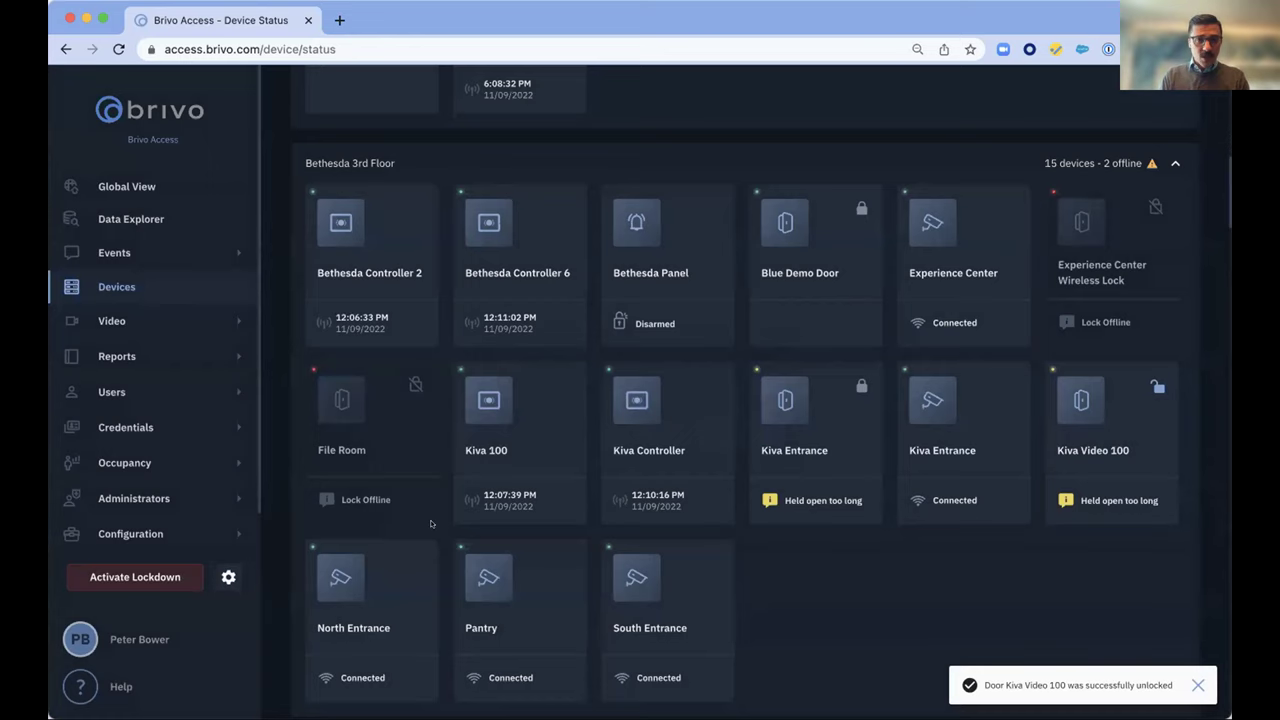
pyautogui.scroll(-5, 431, 523)
pyautogui.scroll(10, 426, 524)
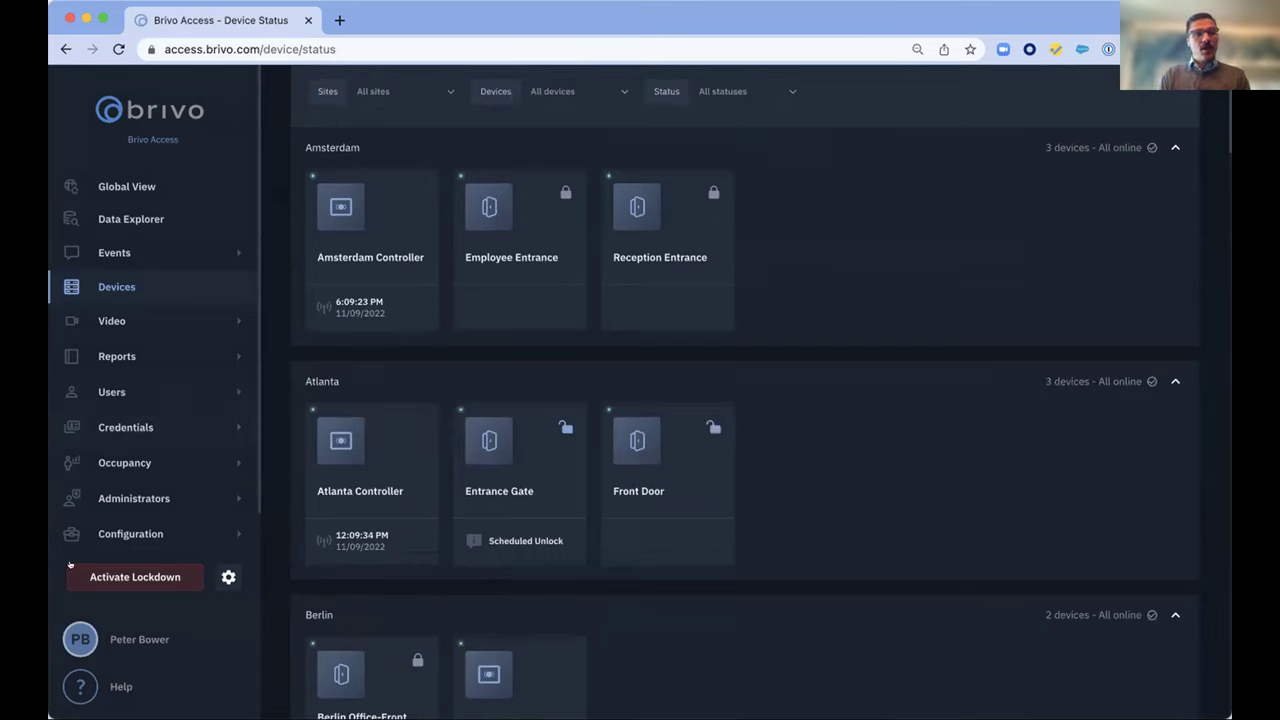
# View all live camera feeds under Video, then switch to Recorded Video search
pyautogui.click(100, 321)
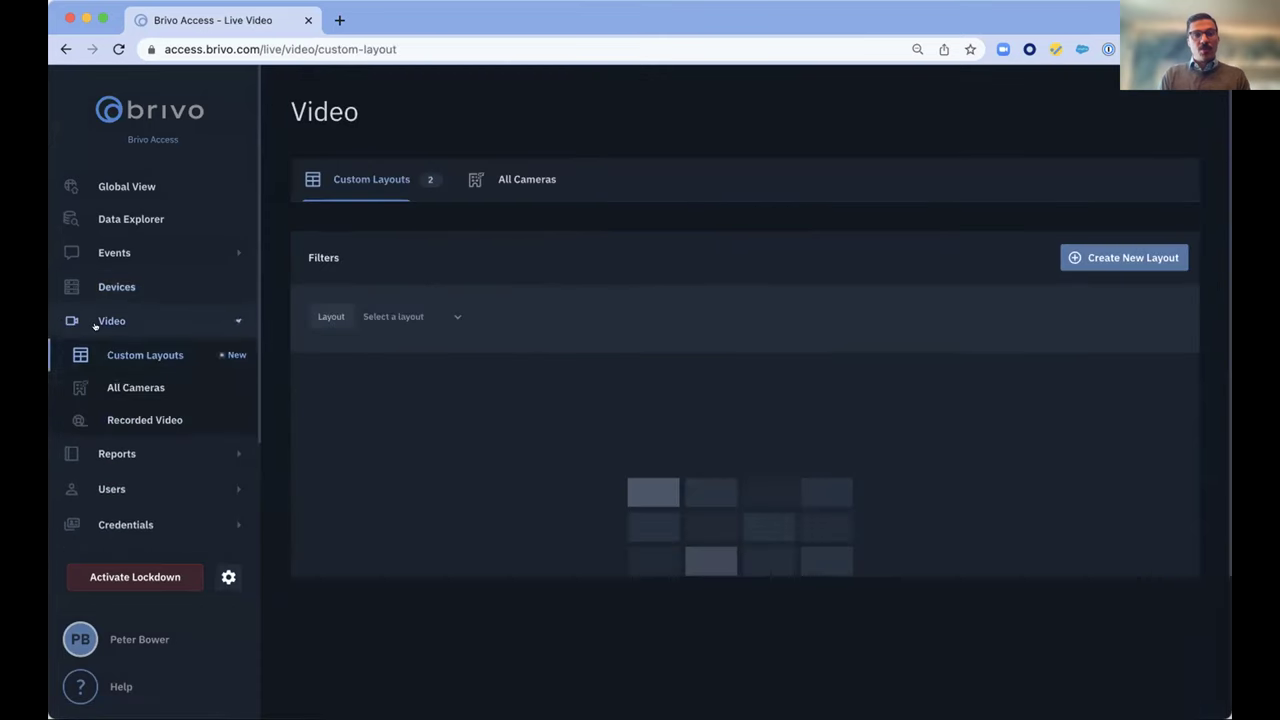
pyautogui.click(127, 388)
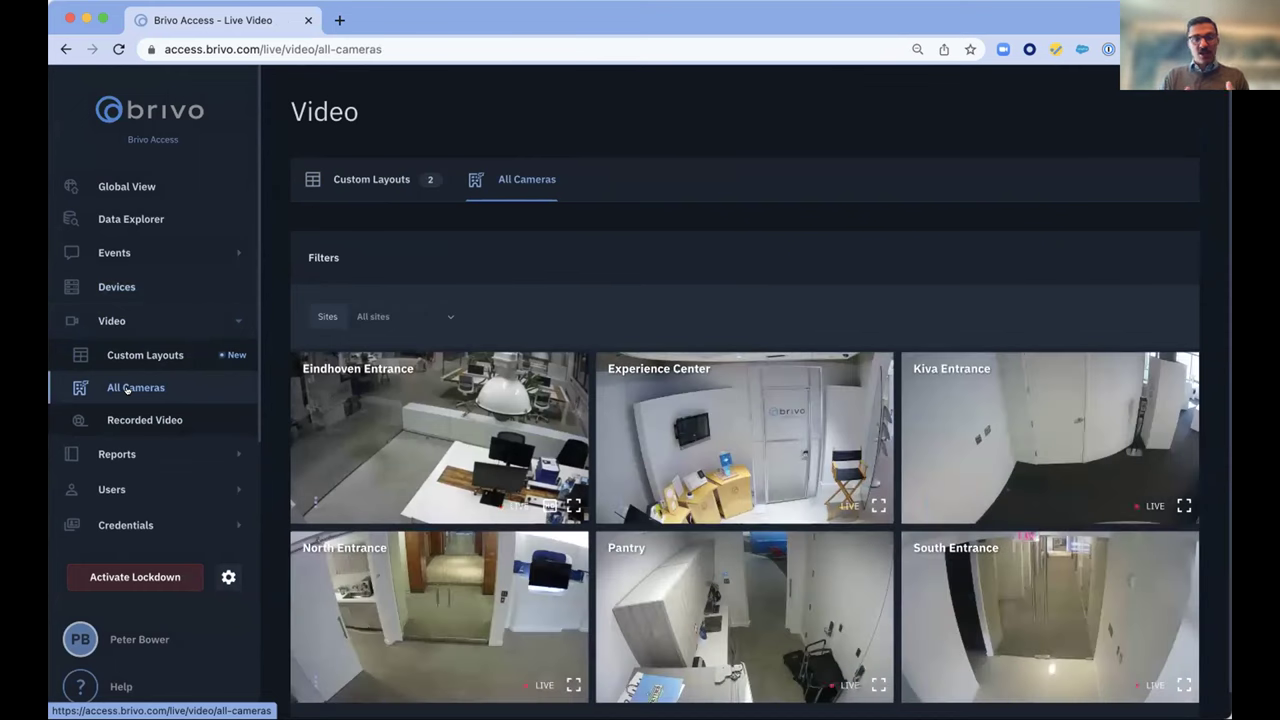
pyautogui.click(127, 409)
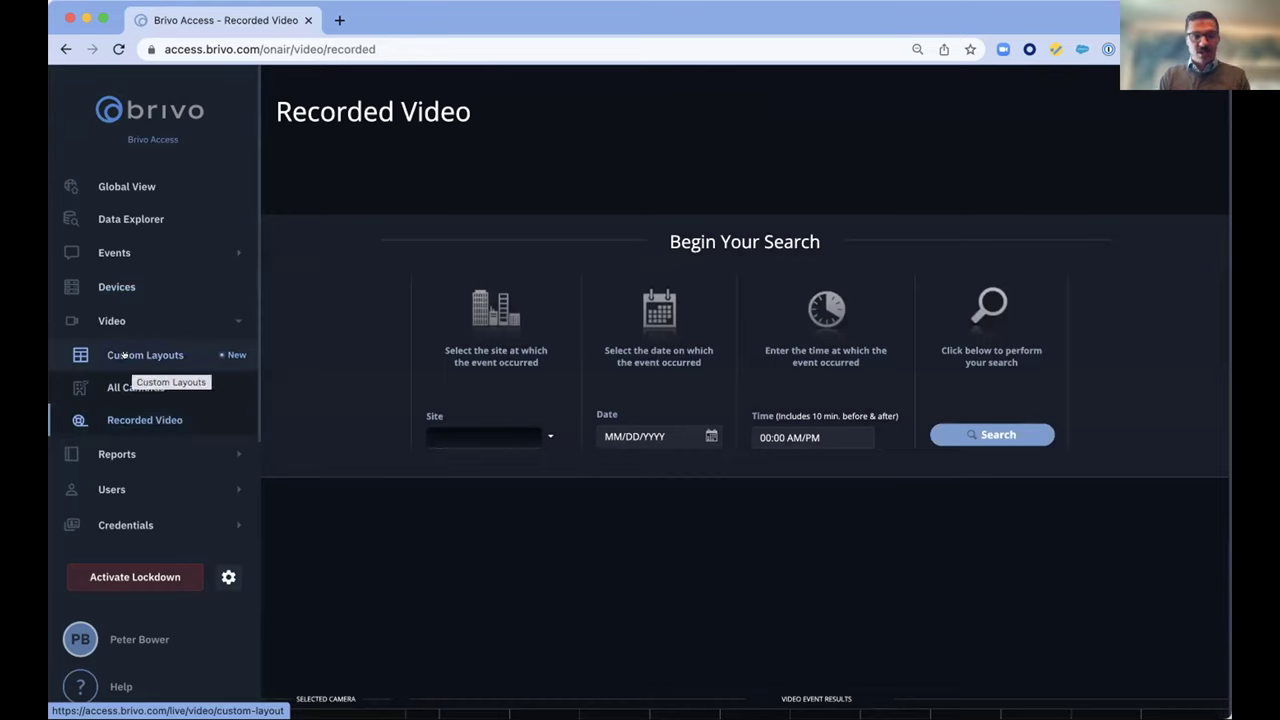
# Open Users from the sidebar to list the 1076 users, 37 groups and 5 badge templates
pyautogui.scroll(-2, 118, 455)
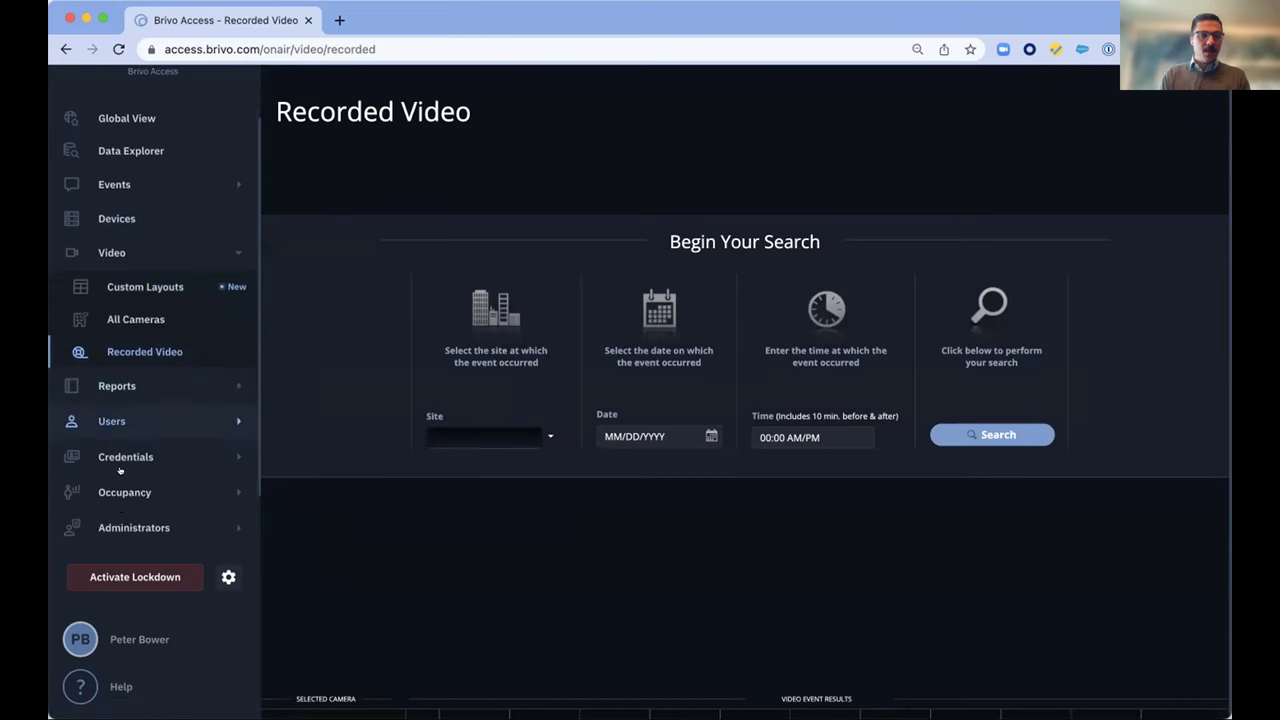
pyautogui.click(100, 354)
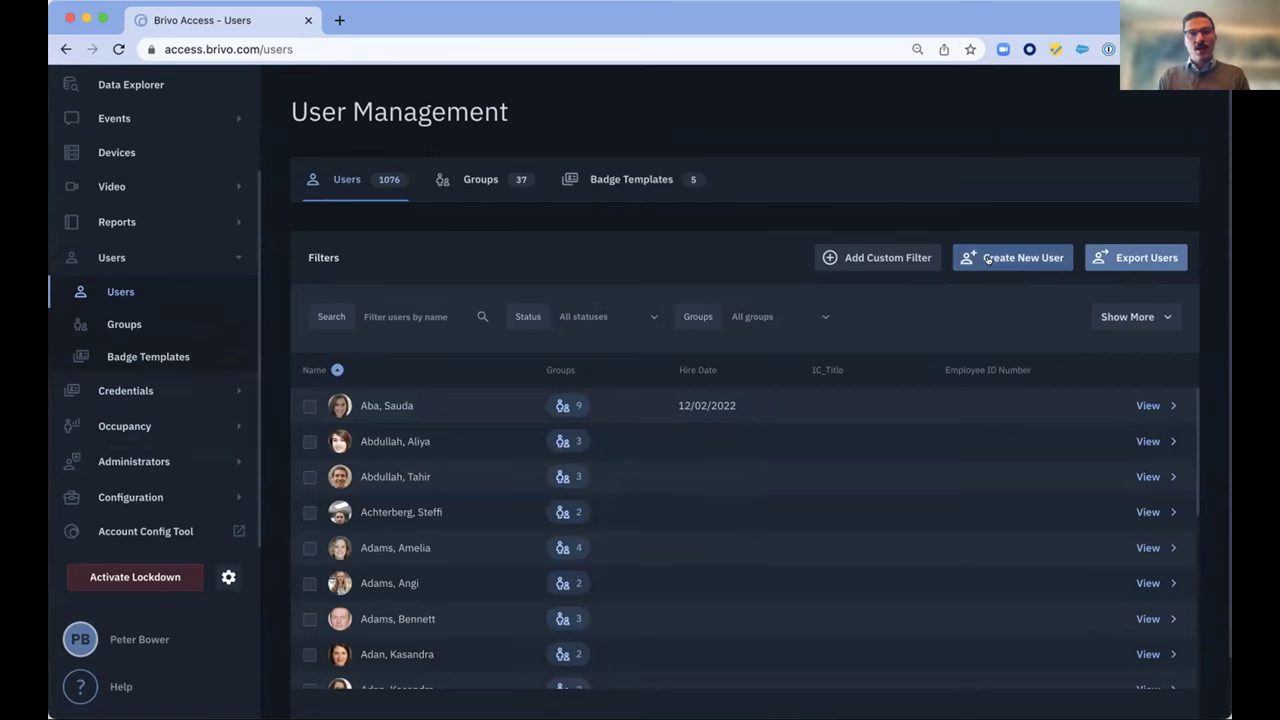
# Start a new user and enter the person's first and last name
pyautogui.click(988, 259)
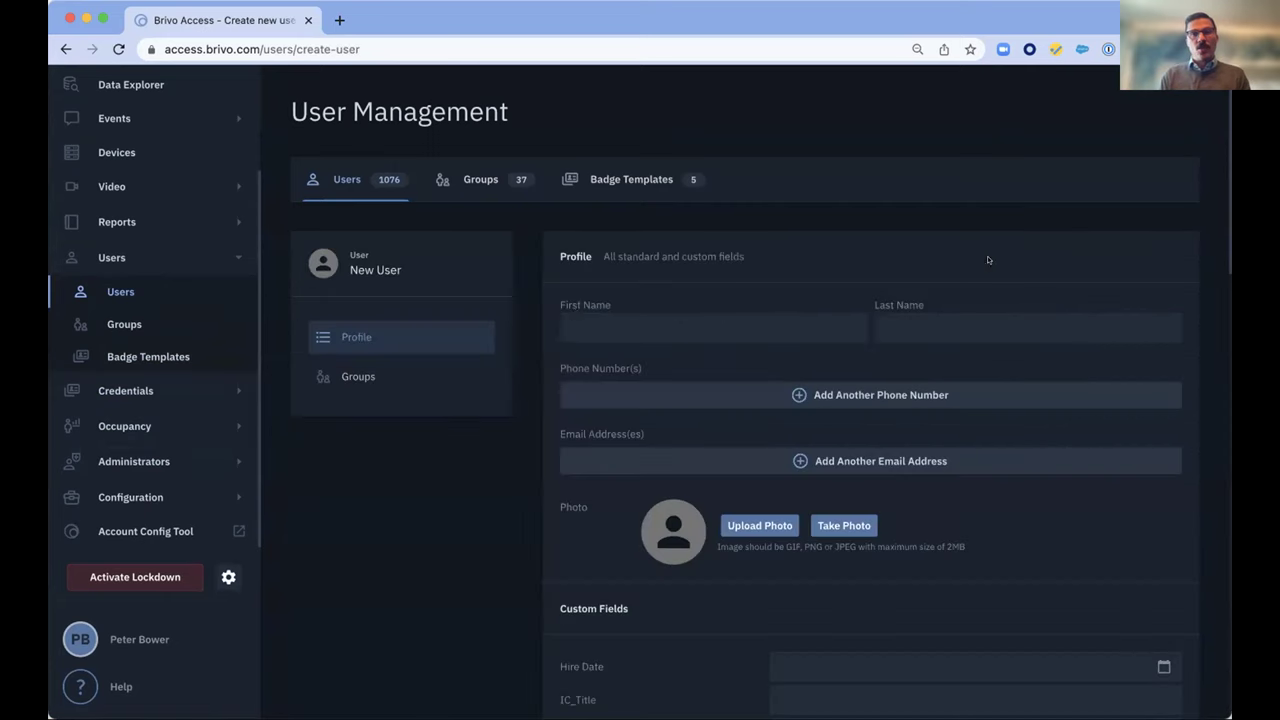
pyautogui.click(589, 322)
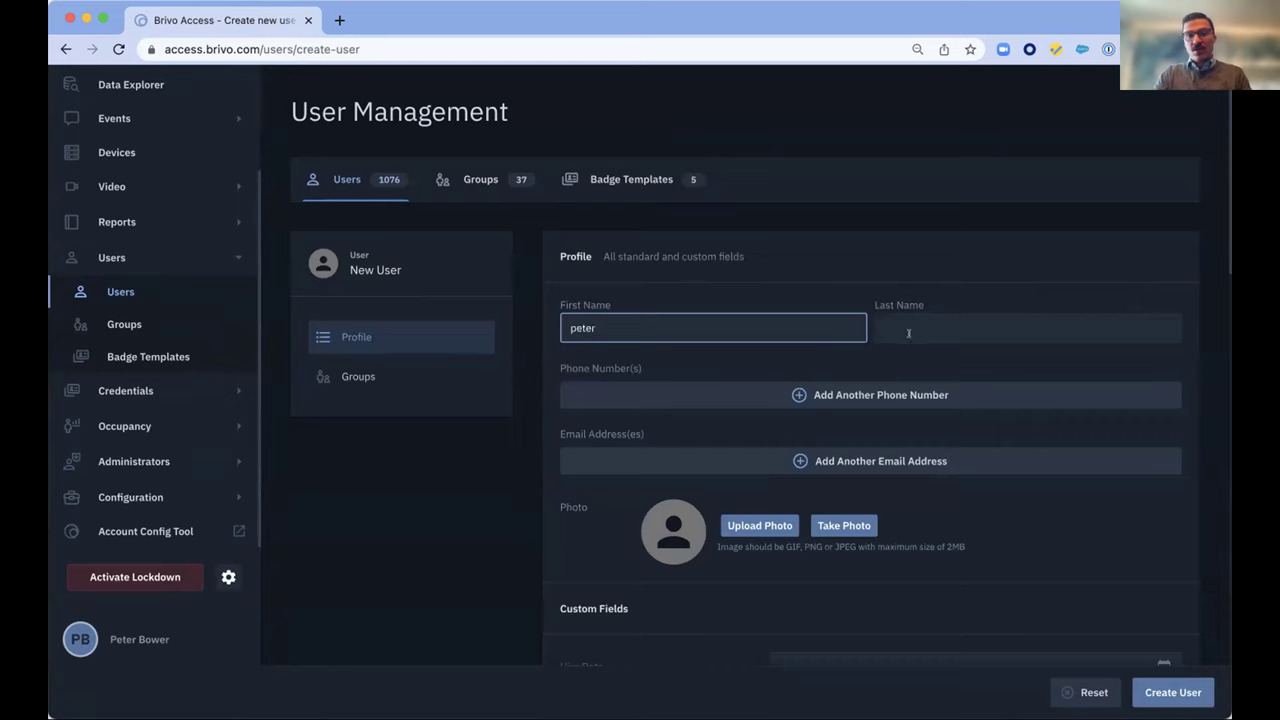
pyautogui.click(917, 332)
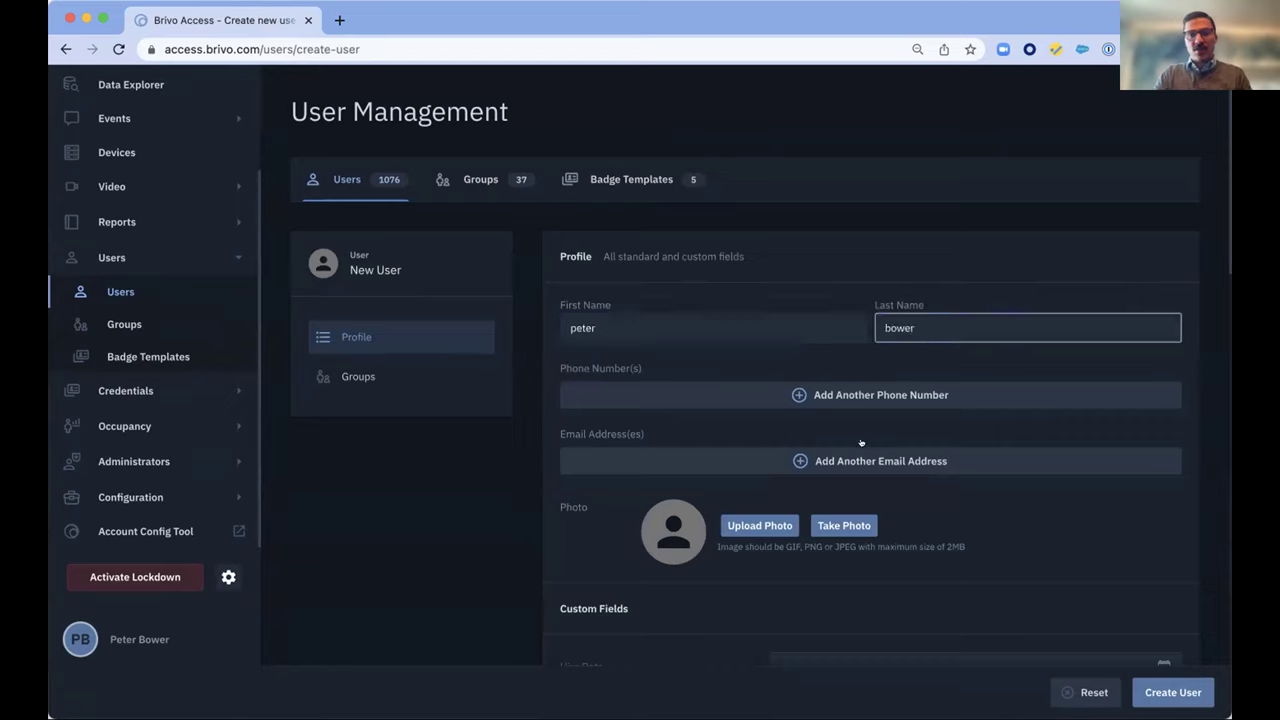
pyautogui.click(845, 455)
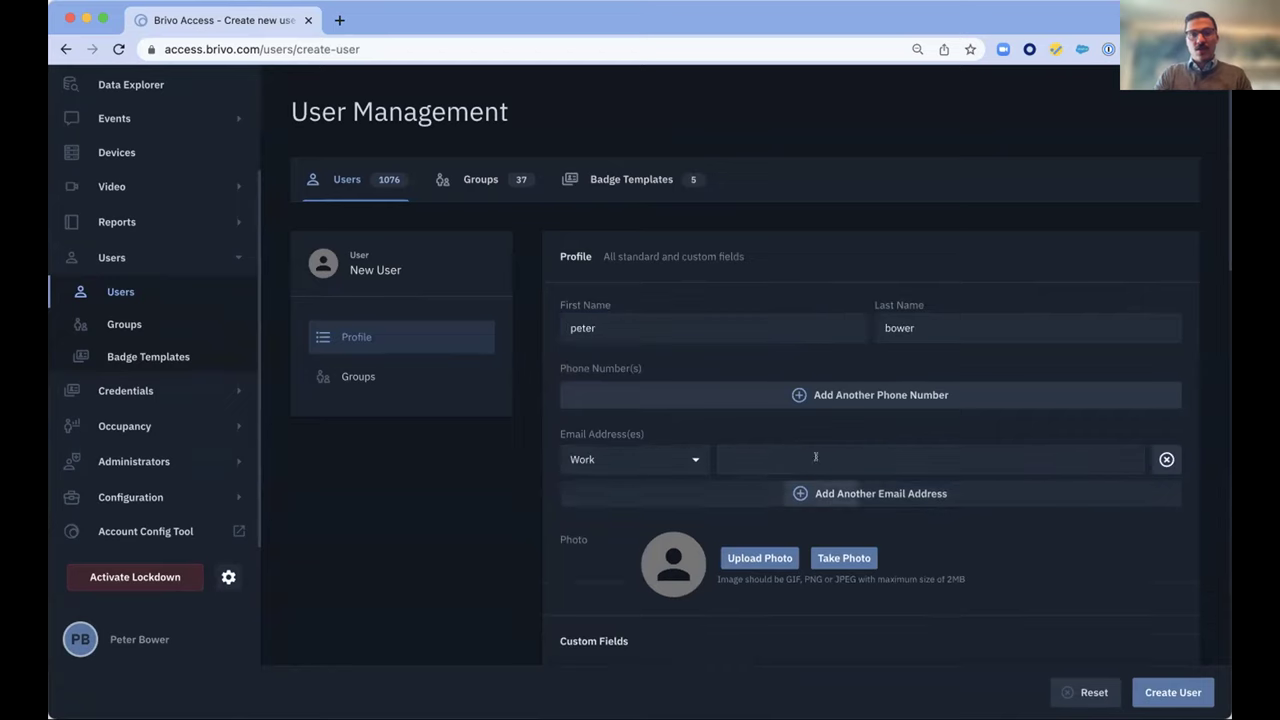
pyautogui.click(751, 452)
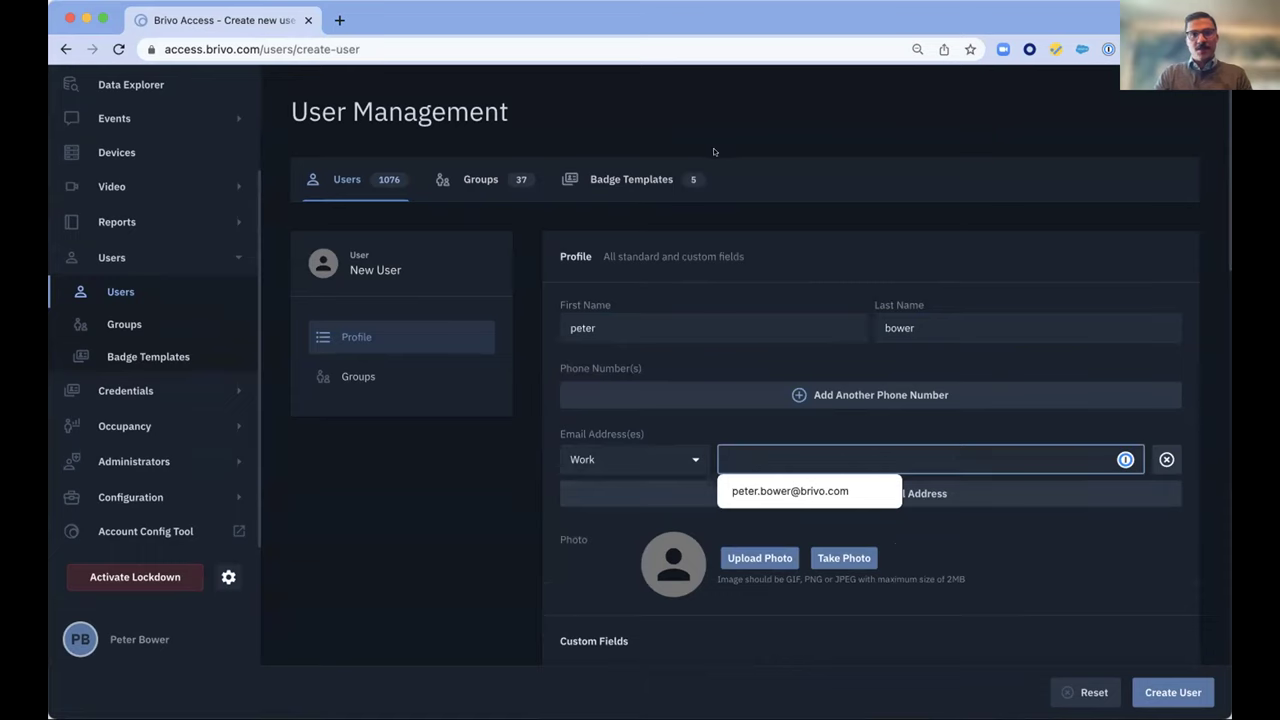
pyautogui.click(749, 452)
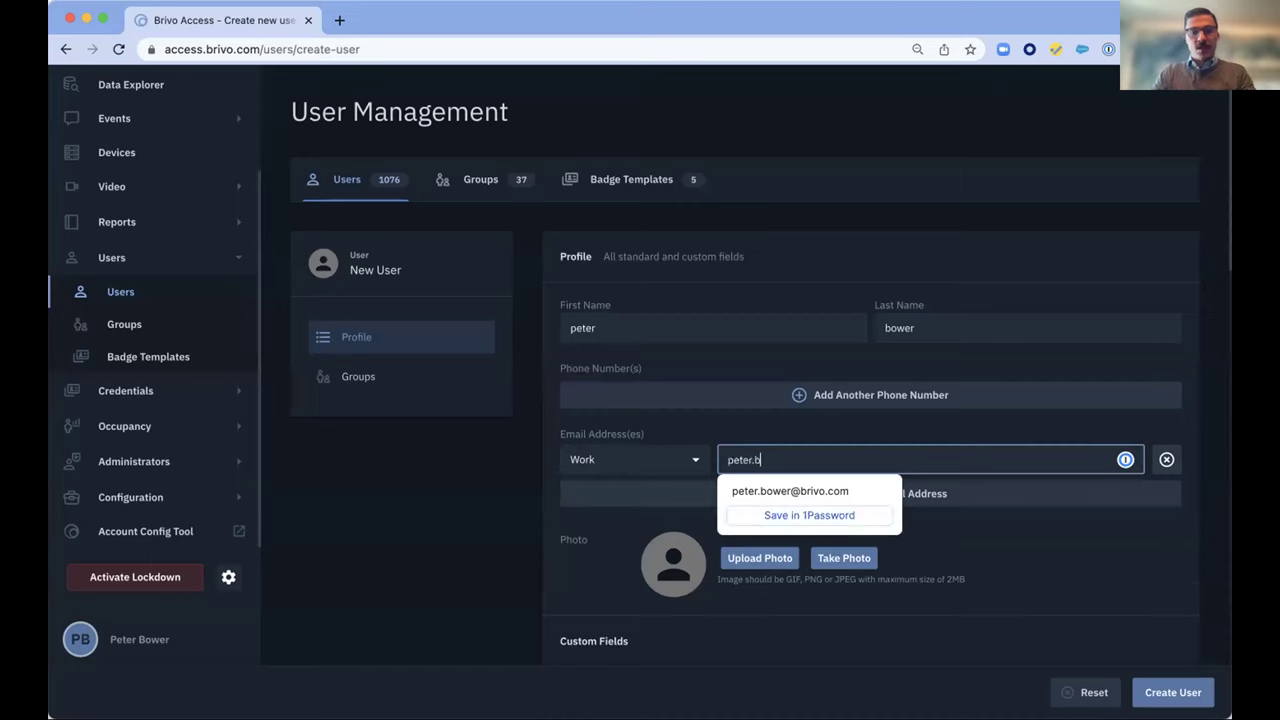
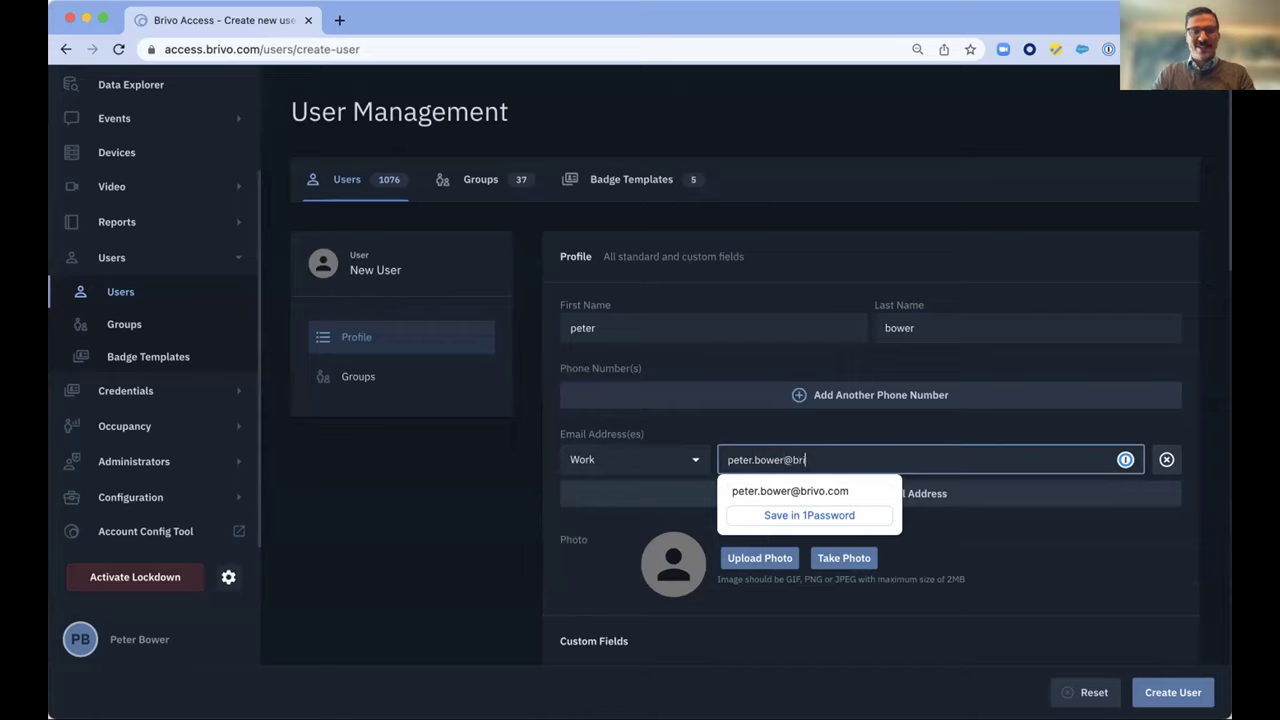
pyautogui.click(752, 609)
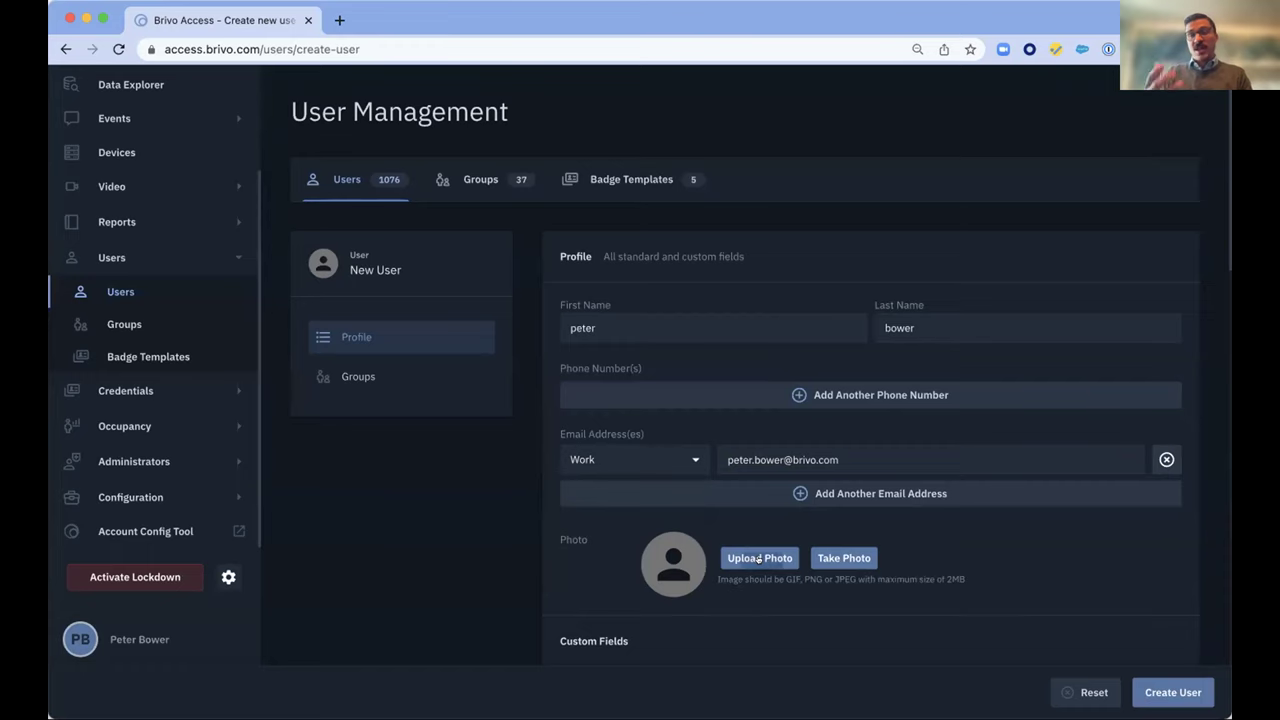
# Scroll past Custom Fields and bring up the Assign user to group dialog
pyautogui.scroll(-5, 760, 558)
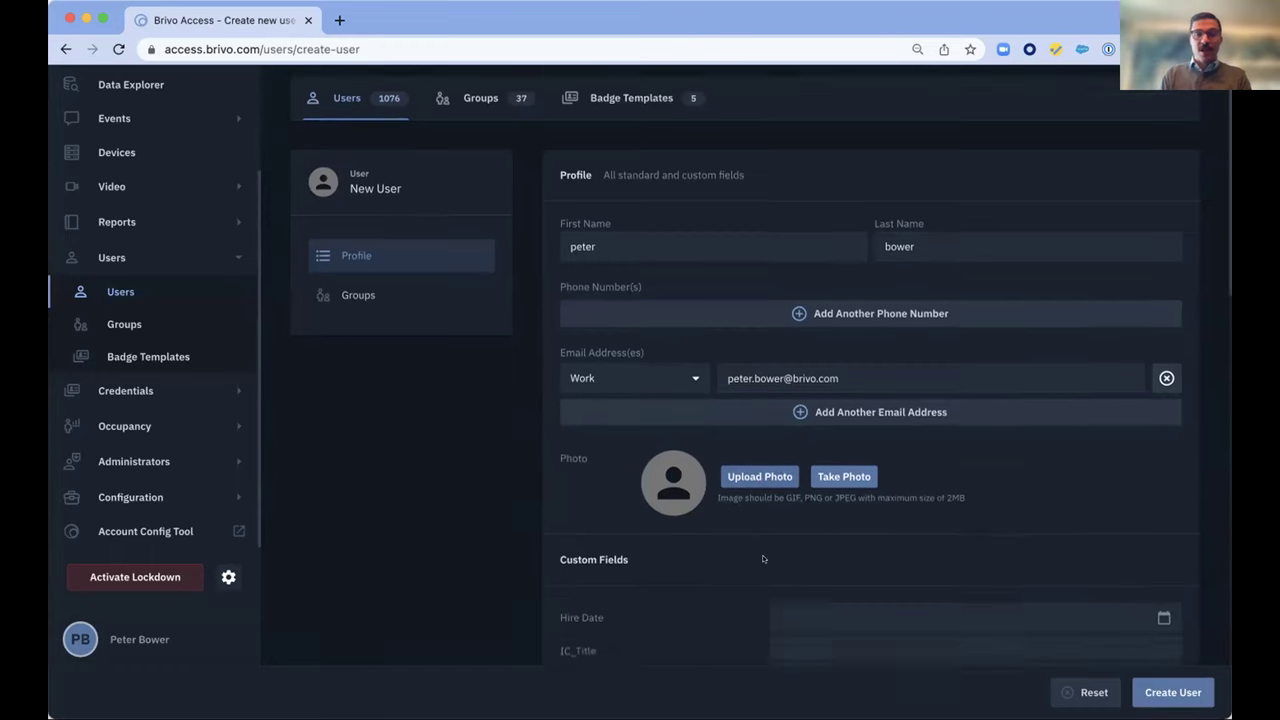
pyautogui.scroll(-2, 762, 558)
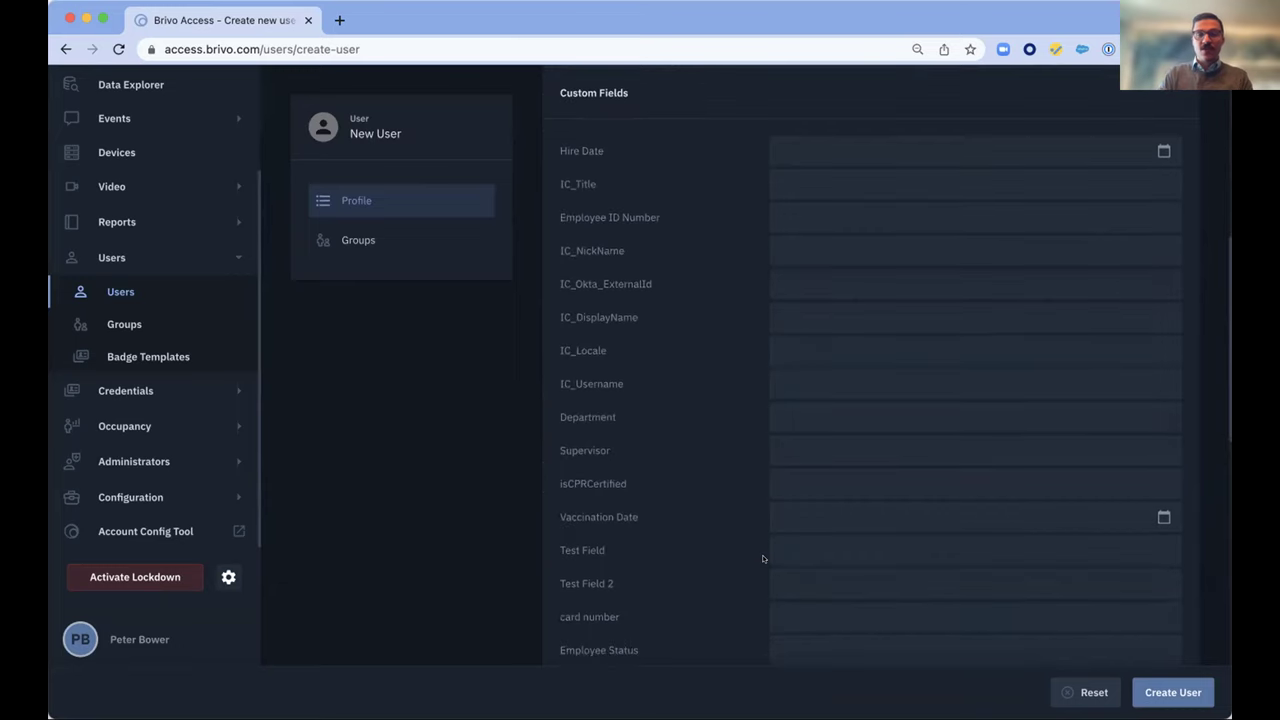
pyautogui.scroll(-5, 762, 556)
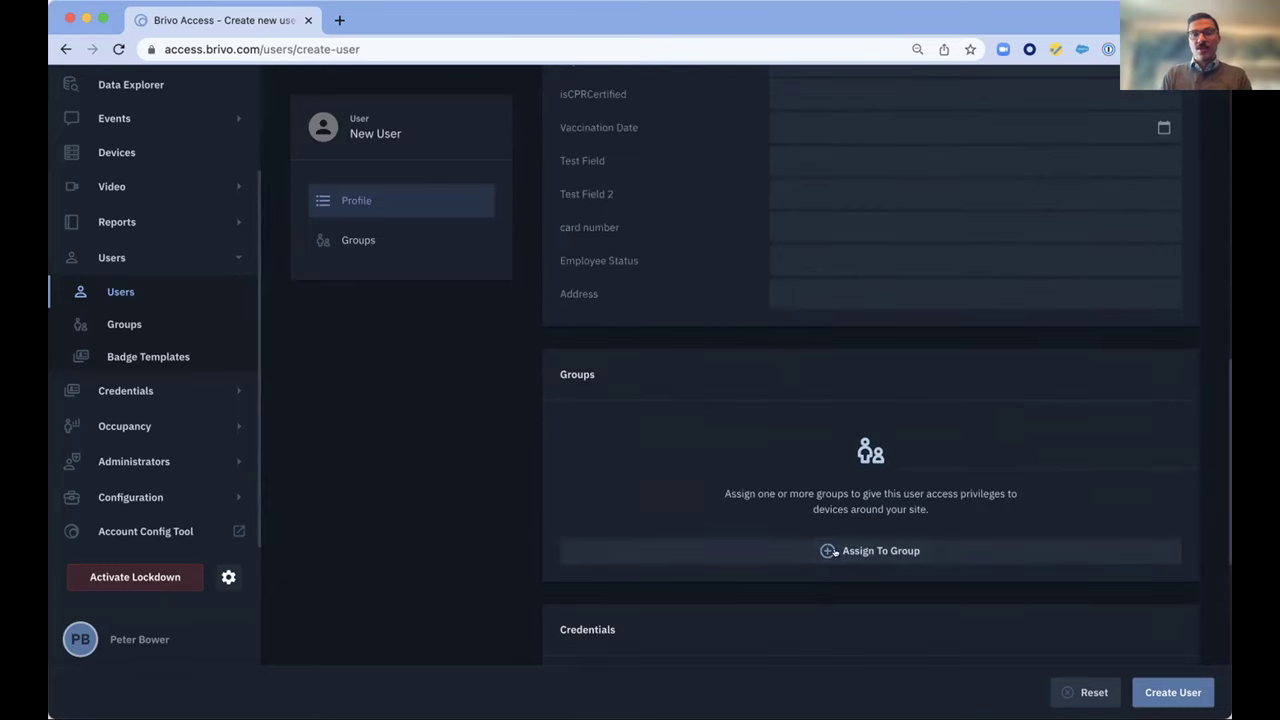
pyautogui.click(836, 552)
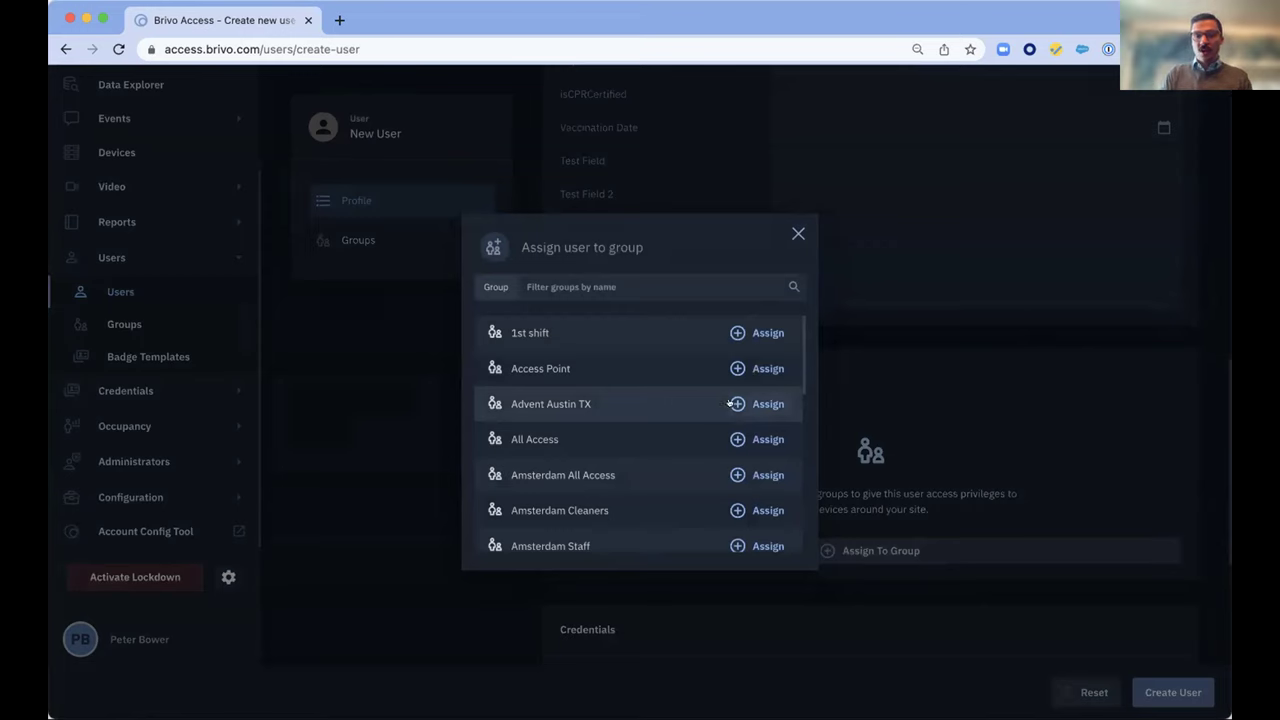
# Assign the user to All Access and Amsterdam All Access, then show the credential choices
pyautogui.click(740, 439)
pyautogui.click(740, 475)
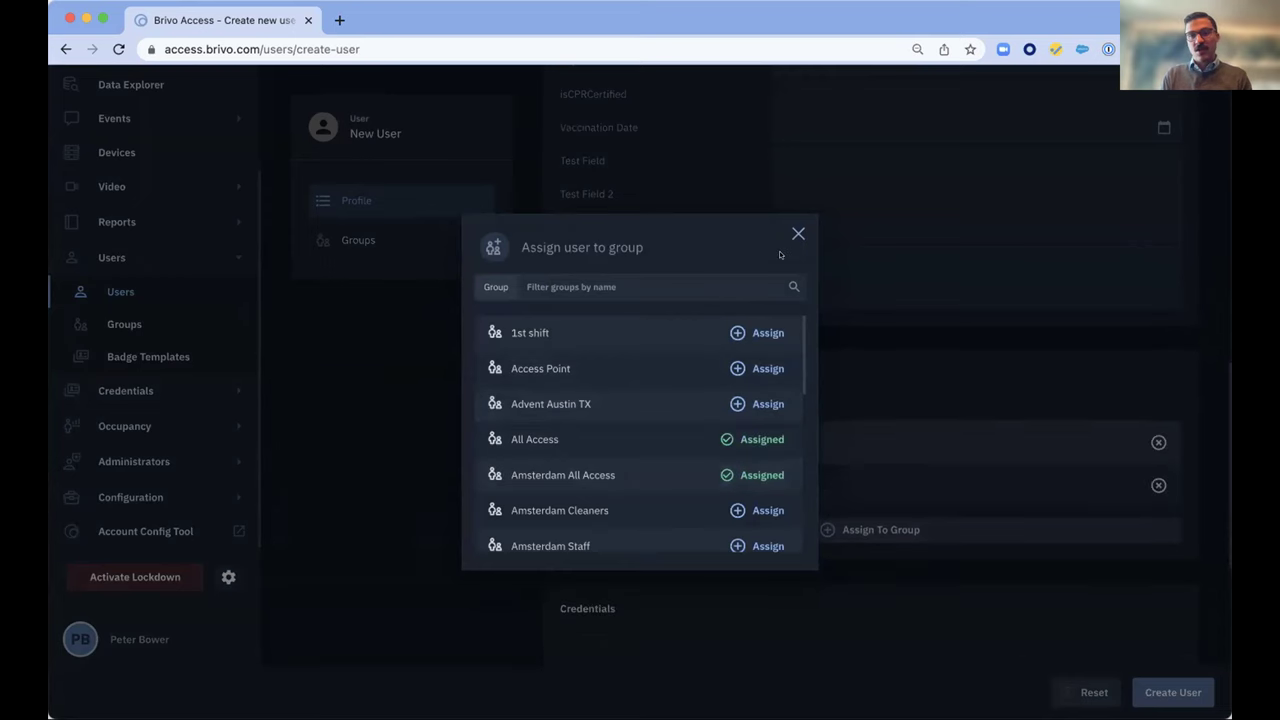
pyautogui.click(798, 233)
pyautogui.scroll(-3, 806, 416)
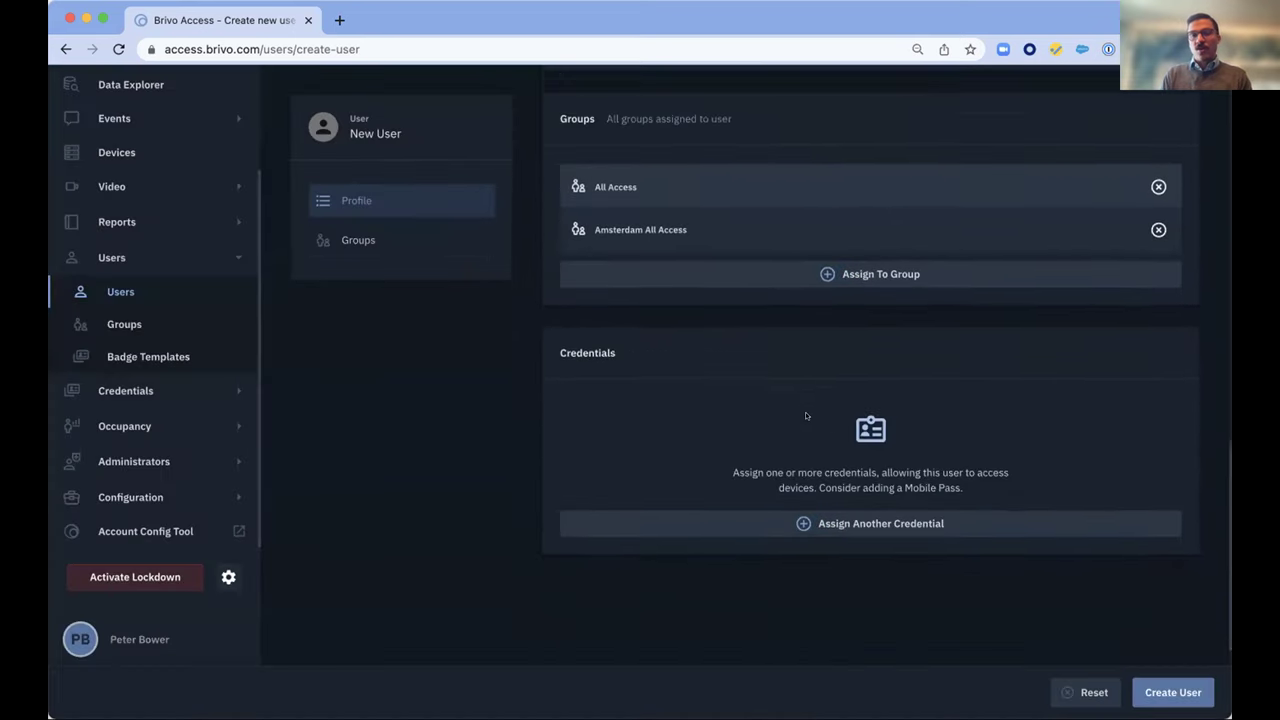
pyautogui.click(826, 493)
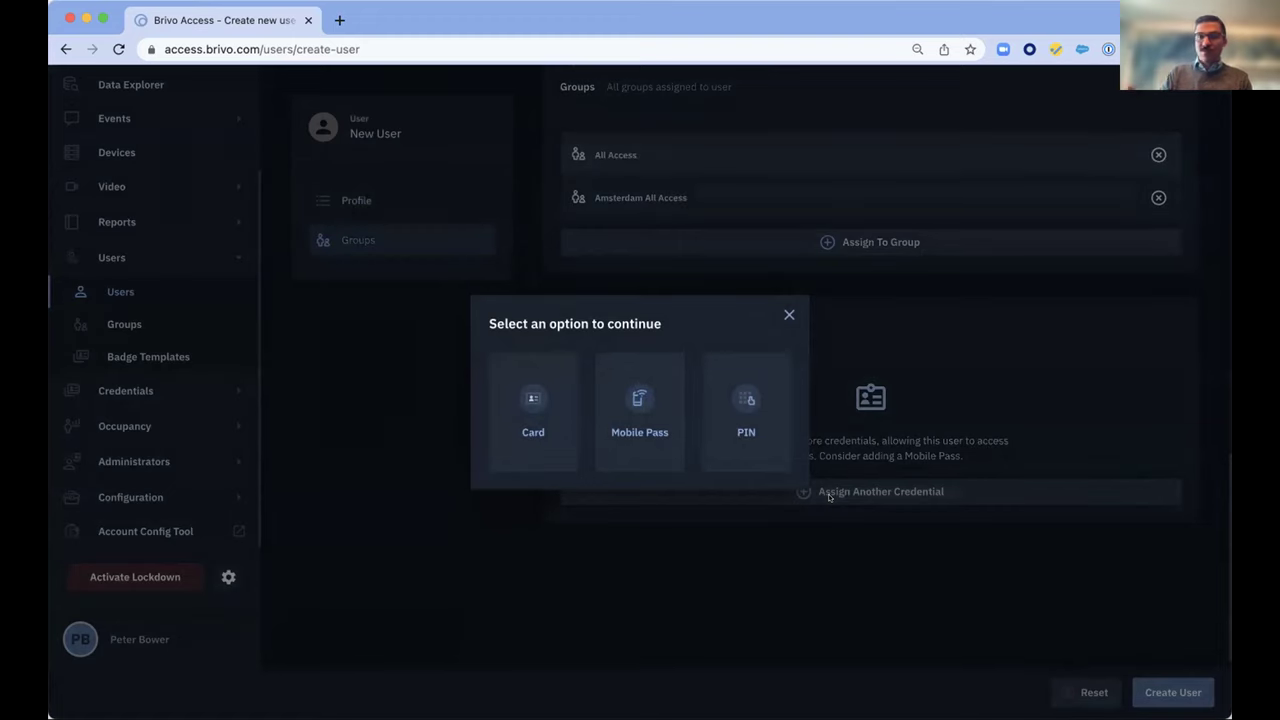
# Choose Mobile Pass as the credential, review its dialog, then close it without assigning
pyautogui.click(624, 421)
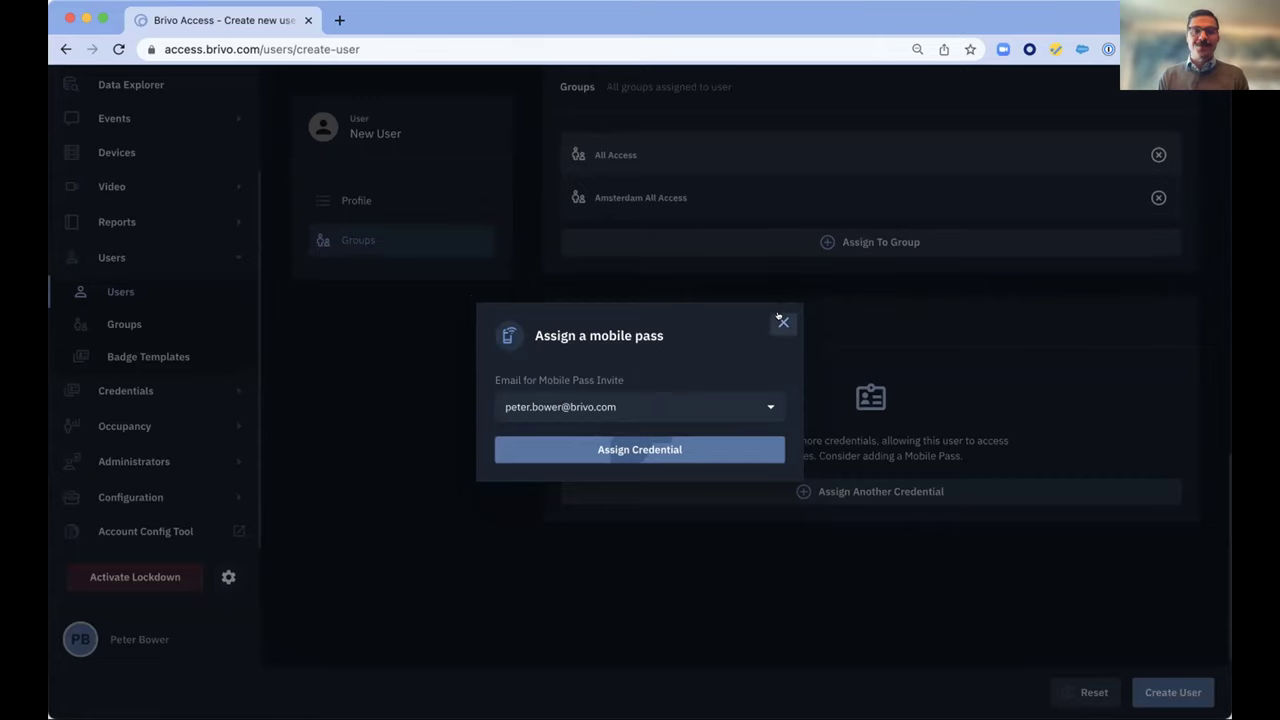
pyautogui.click(781, 320)
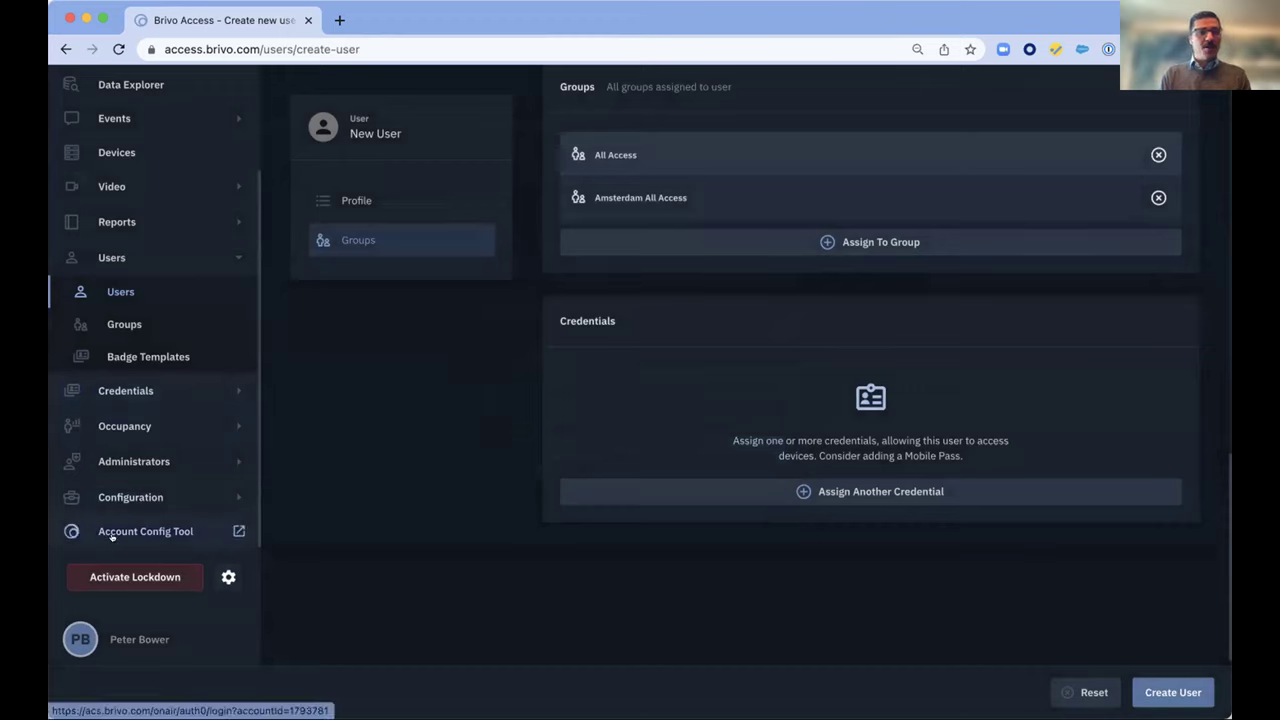
# Reset the new user form and go to Administrator Management, listing 144 administrators and 12 roles
pyautogui.click(1090, 692)
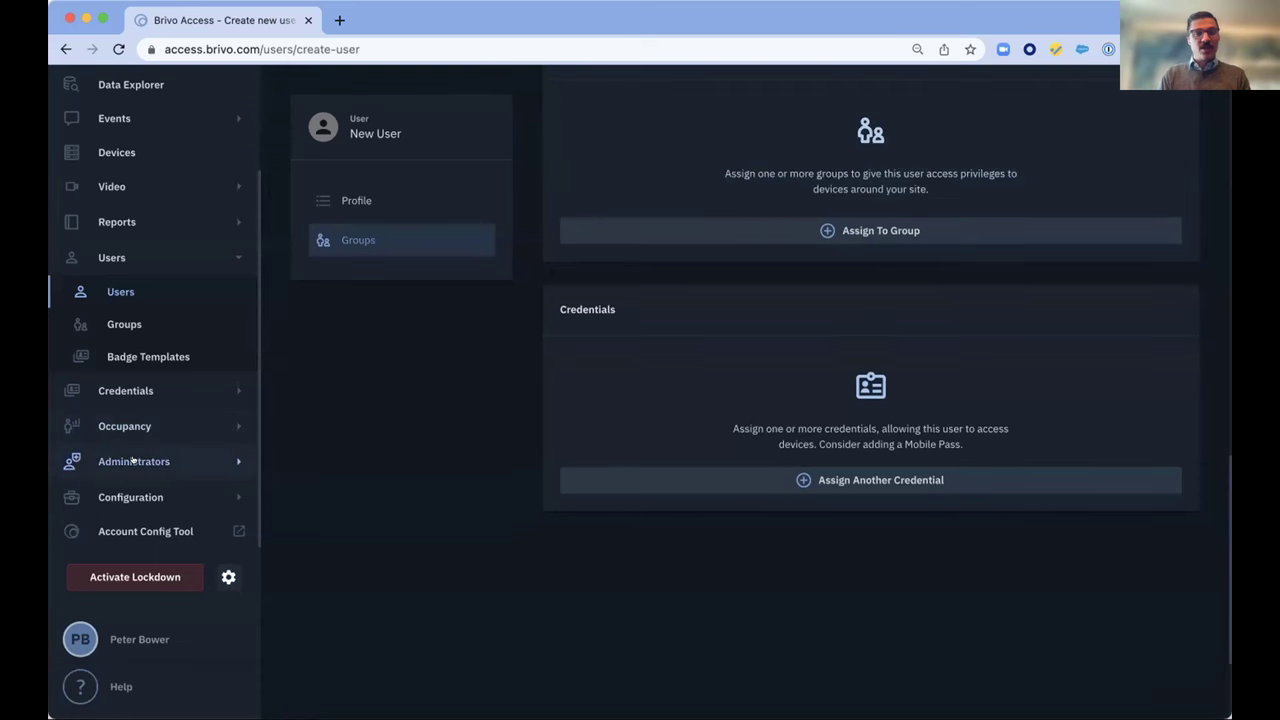
pyautogui.click(133, 461)
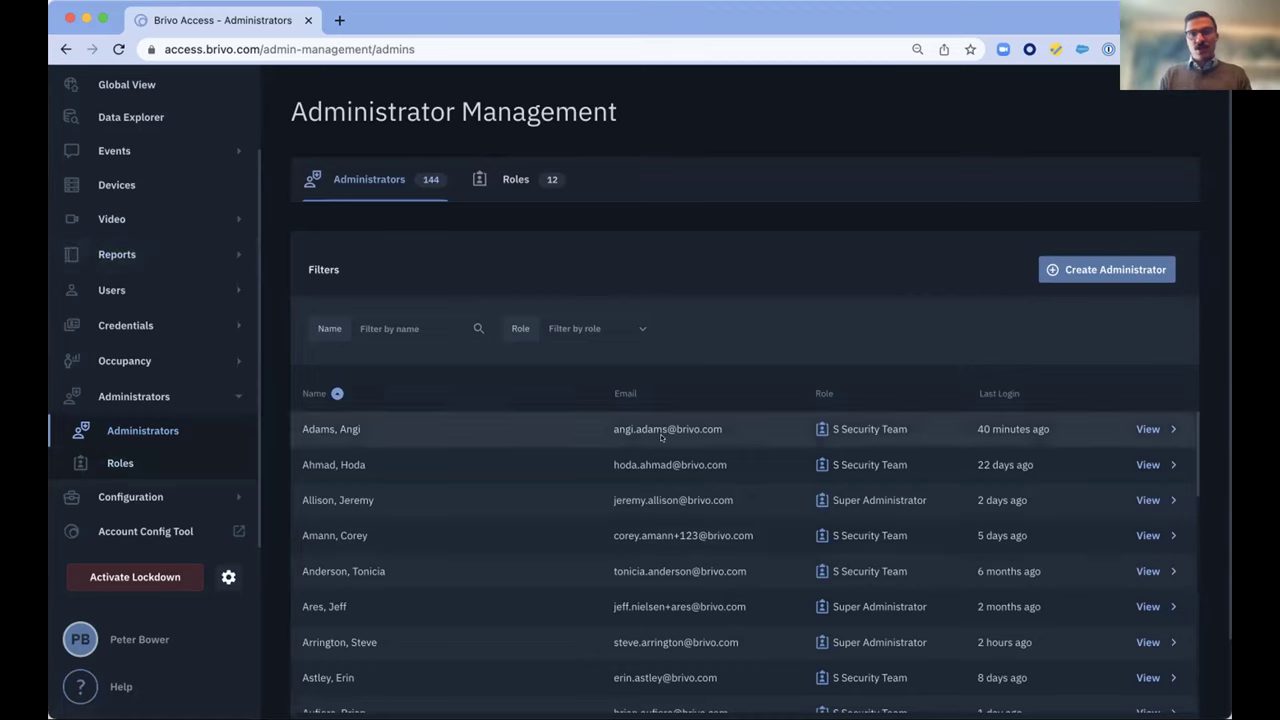
# Start a new administrator limited to the Atlanta and Bethesda 3rd Floor sites
pyautogui.click(1150, 268)
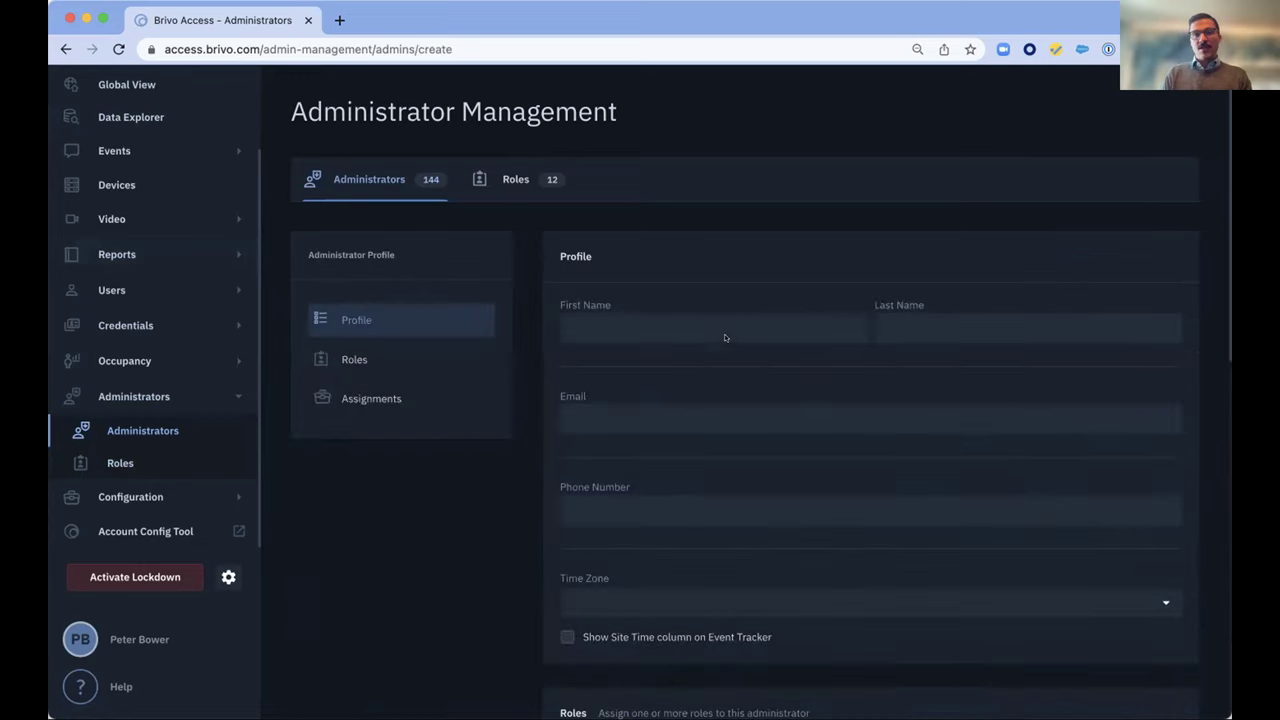
pyautogui.scroll(-6, 725, 337)
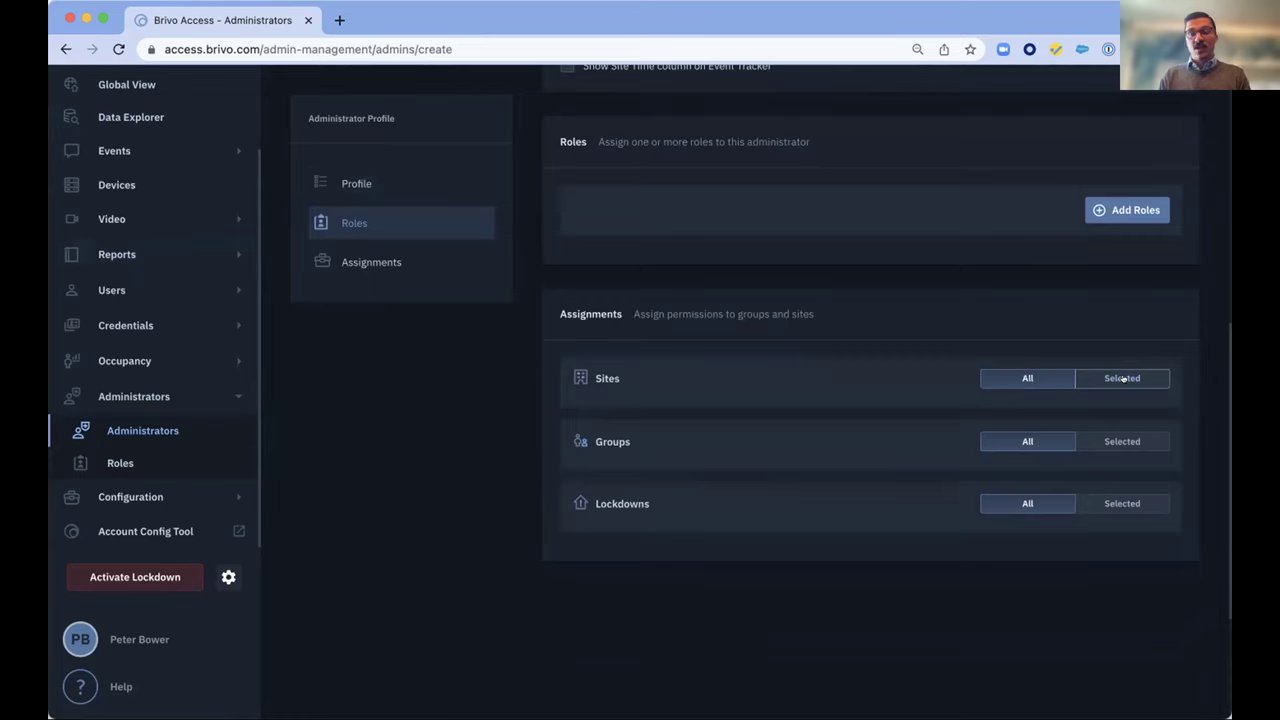
pyautogui.click(1122, 378)
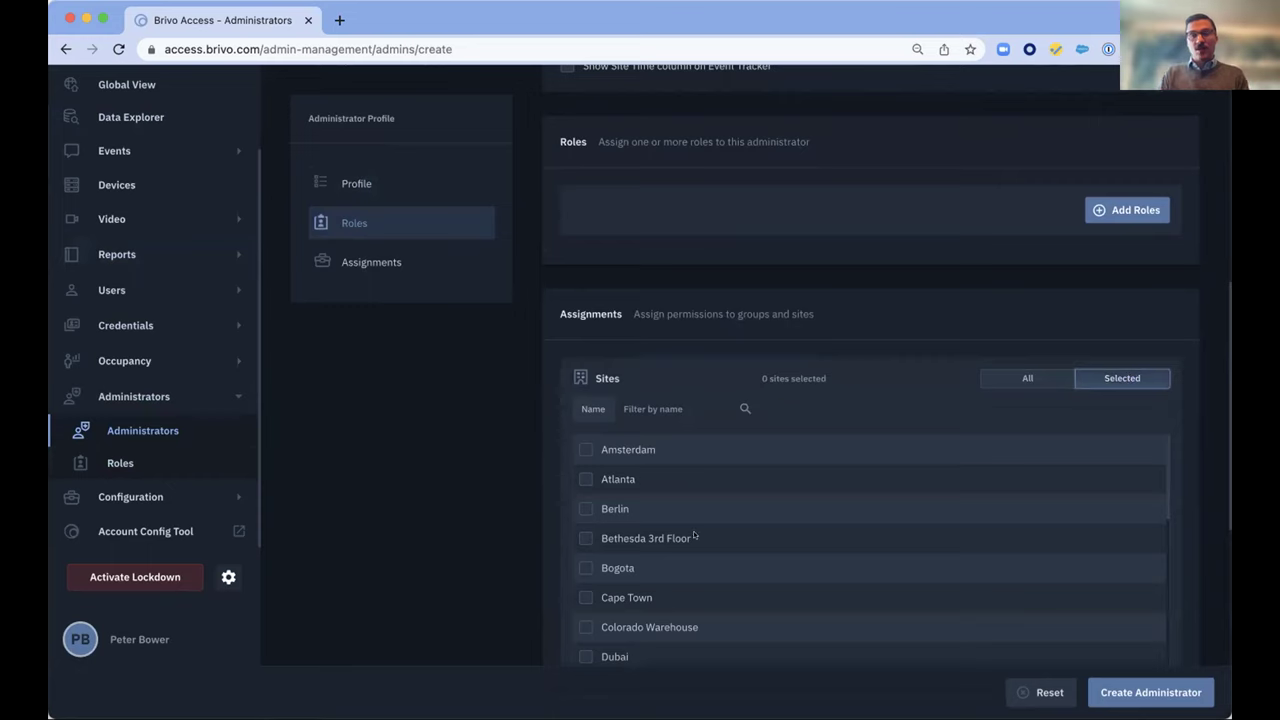
pyautogui.click(583, 480)
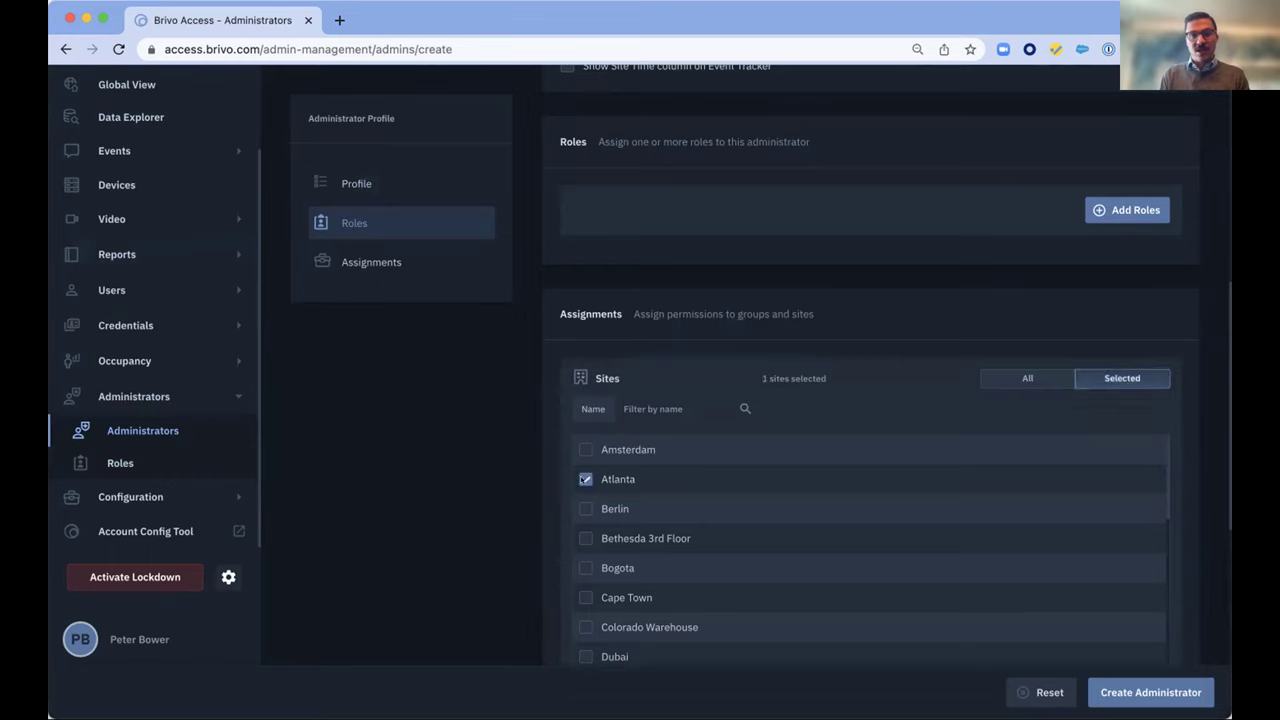
pyautogui.click(574, 537)
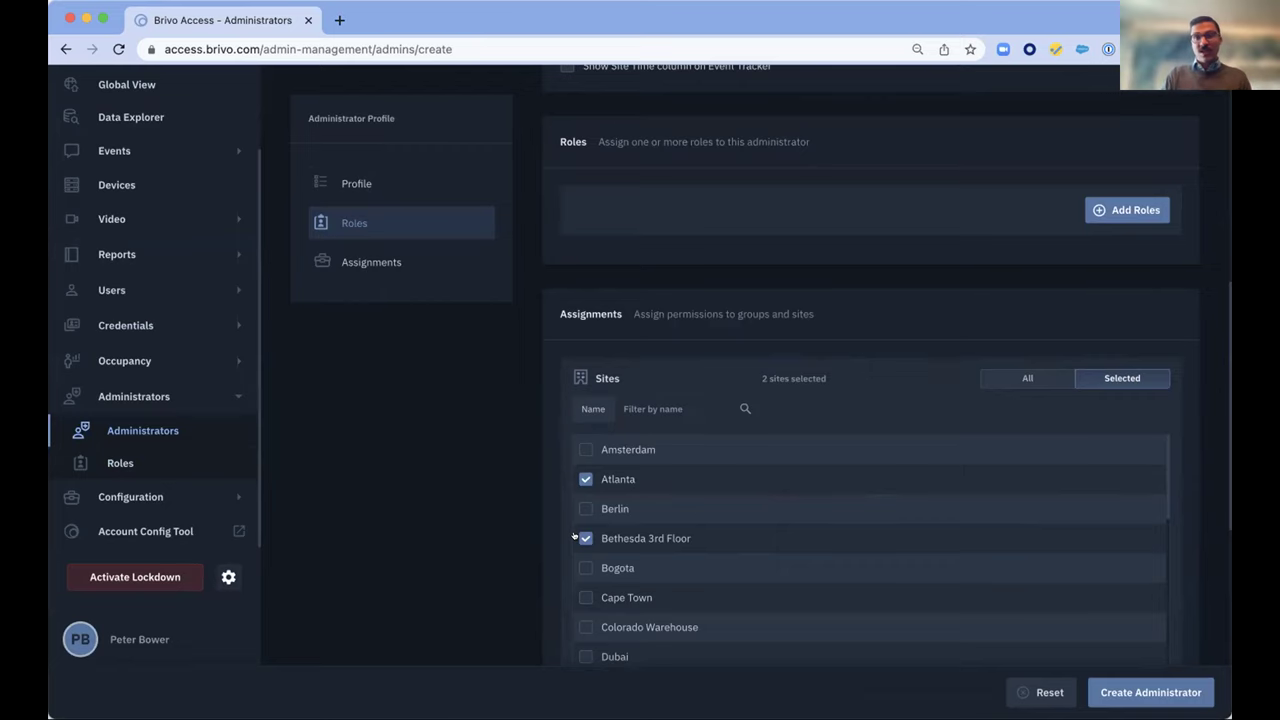
# Restrict the administrator's Groups to Selected, then open the Roles page
pyautogui.scroll(-4, 491, 543)
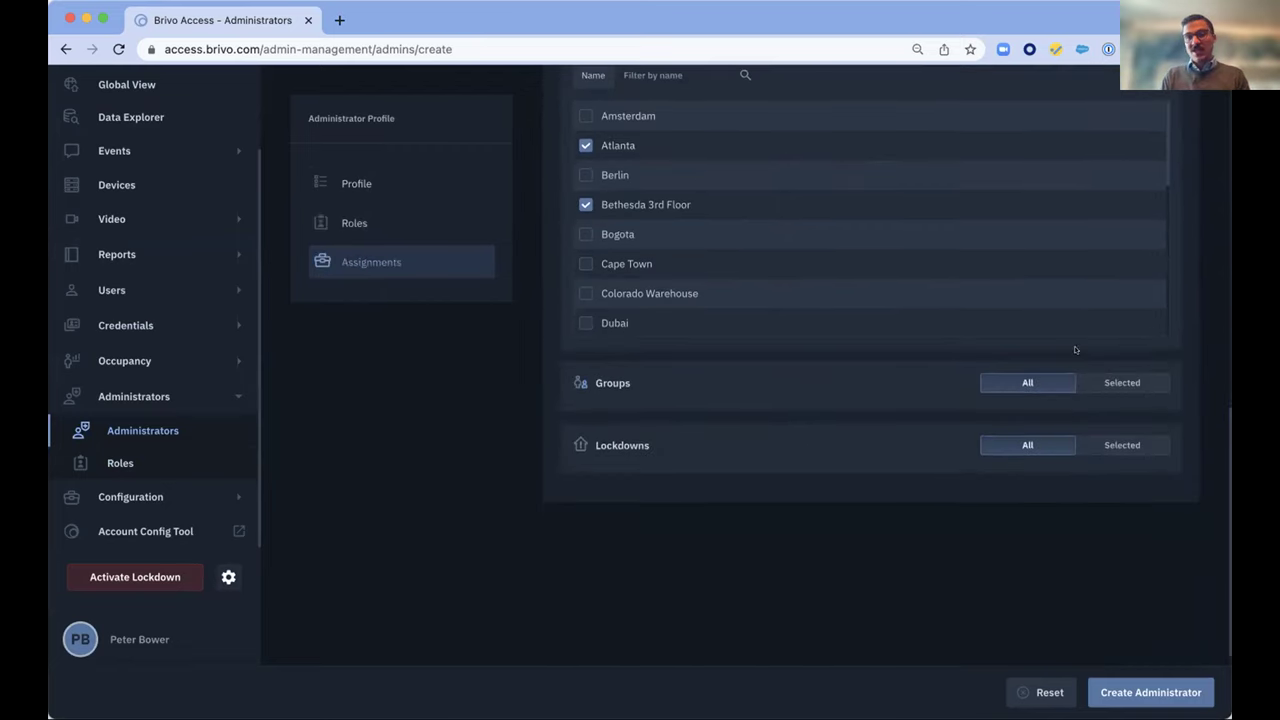
pyautogui.click(1090, 375)
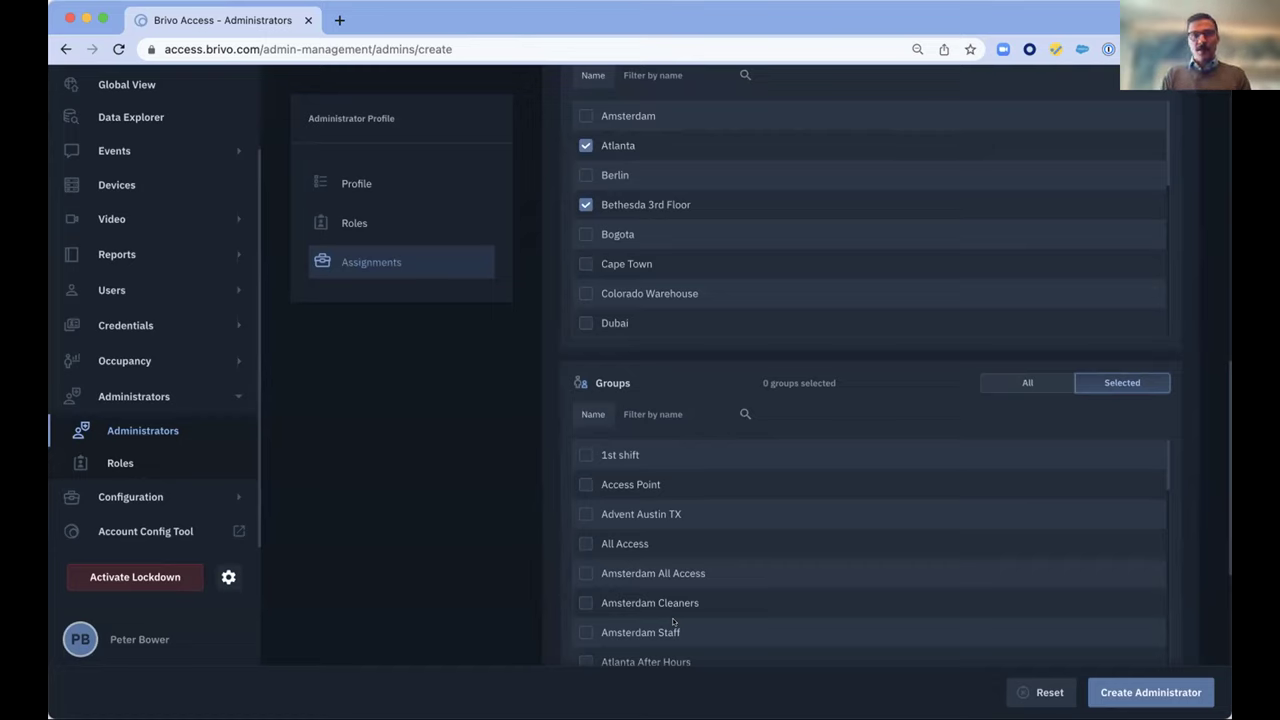
pyautogui.scroll(5, 550, 300)
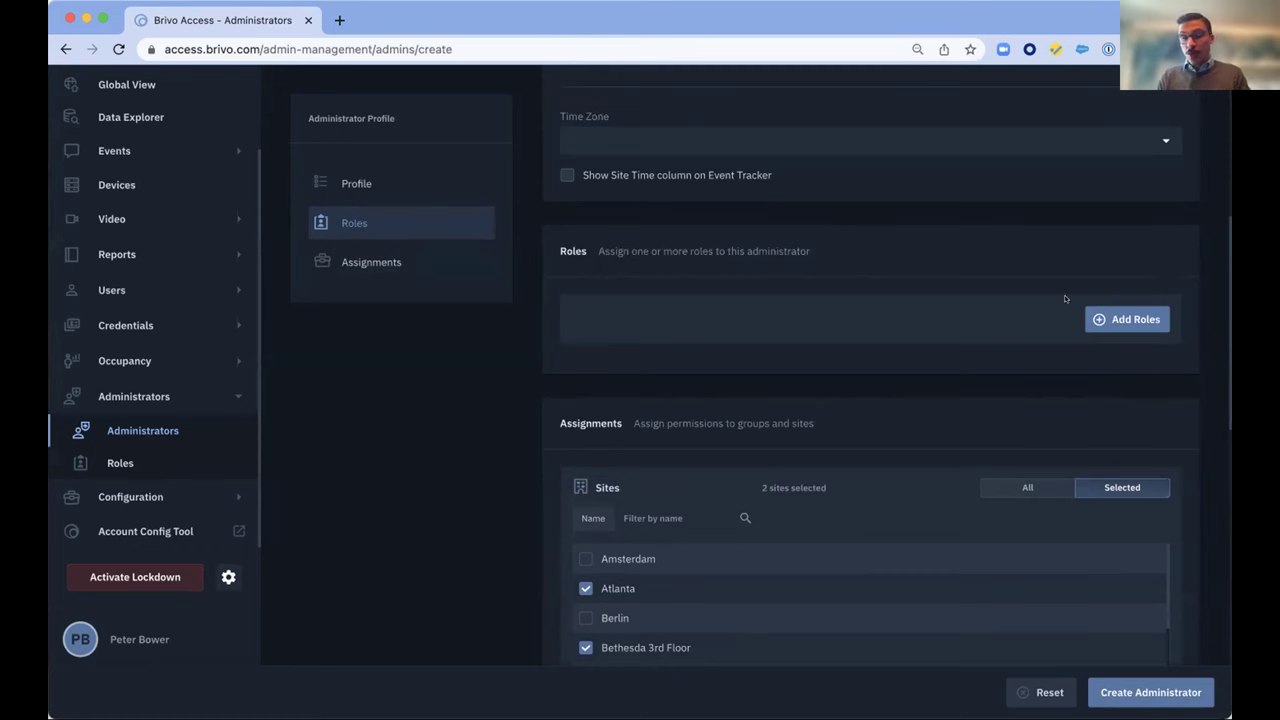
pyautogui.click(110, 462)
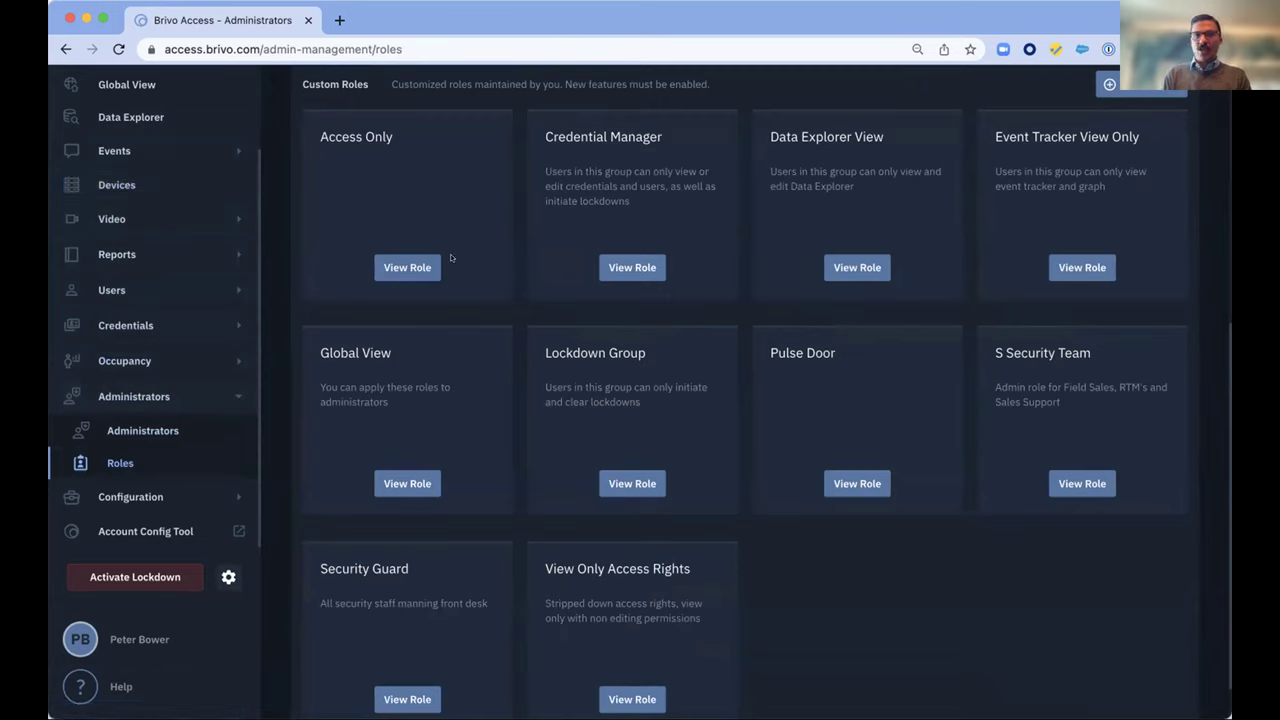
# Open the Credential Manager role and review its permissions, including Full Card Bank access
pyautogui.click(608, 268)
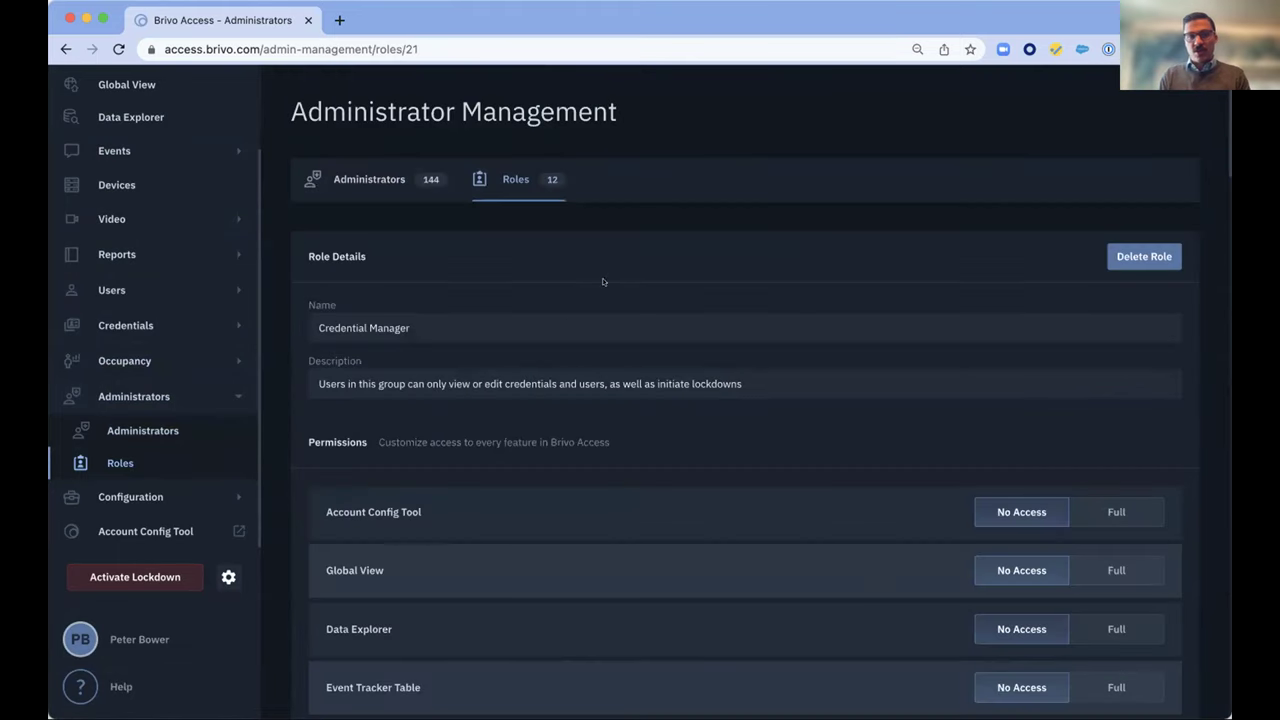
pyautogui.scroll(-1, 800, 547)
pyautogui.scroll(-5, 800, 547)
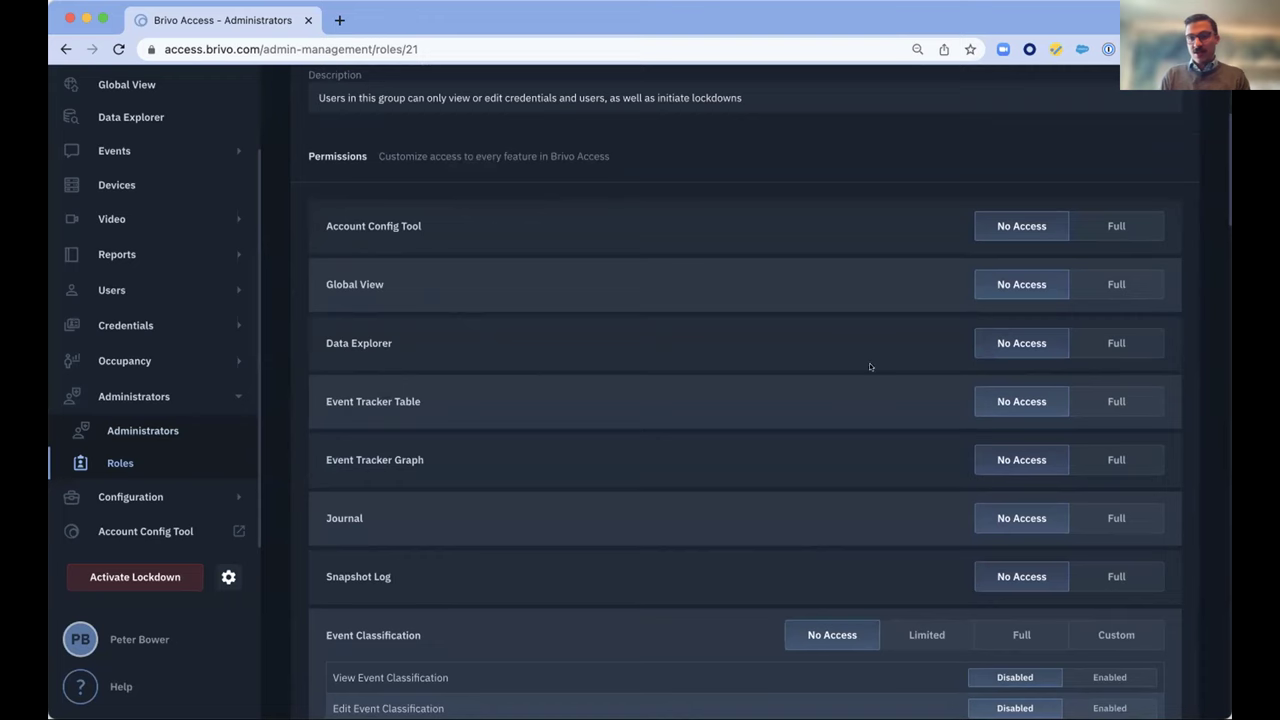
pyautogui.scroll(-2, 831, 400)
pyautogui.scroll(-5, 830, 399)
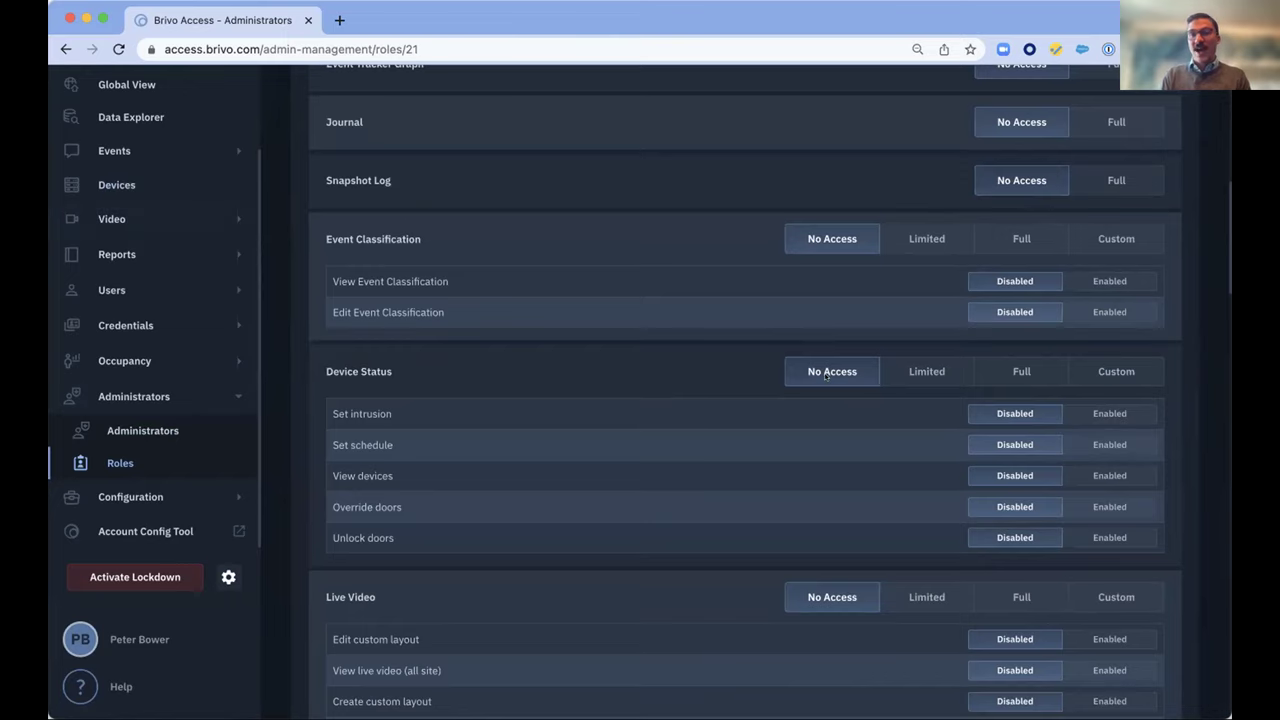
pyautogui.scroll(-9, 602, 480)
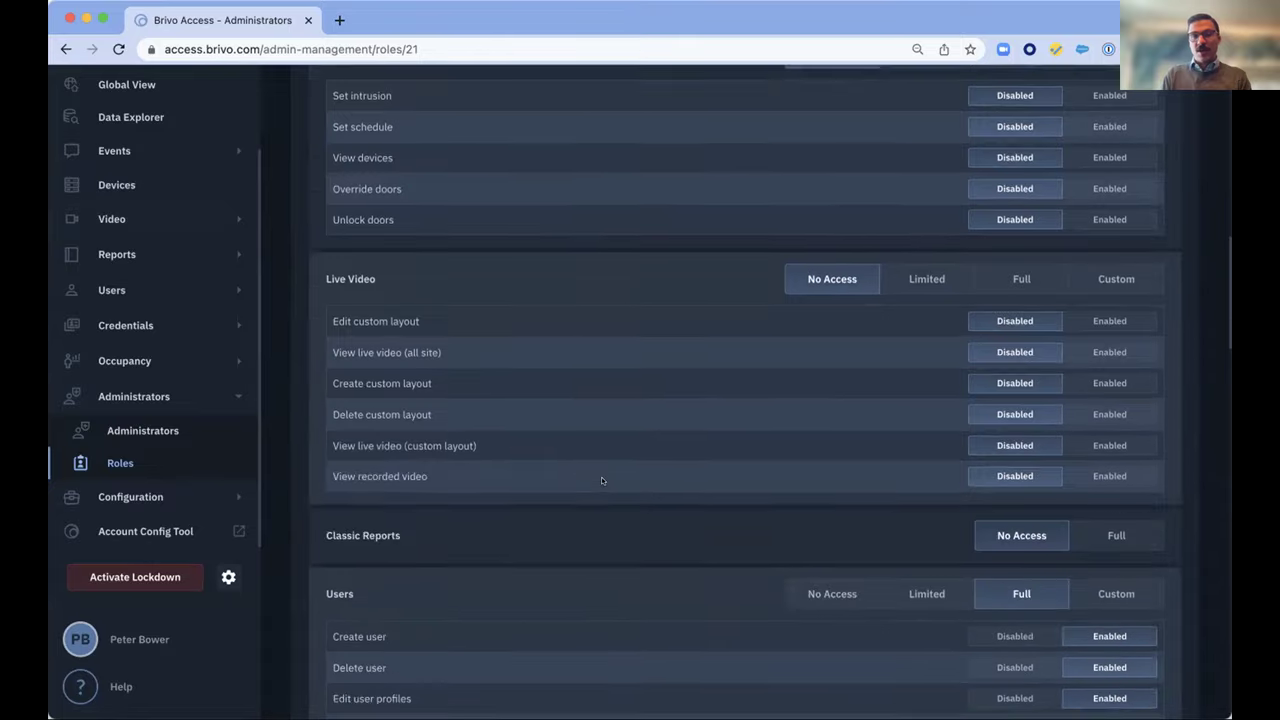
pyautogui.scroll(-3, 602, 480)
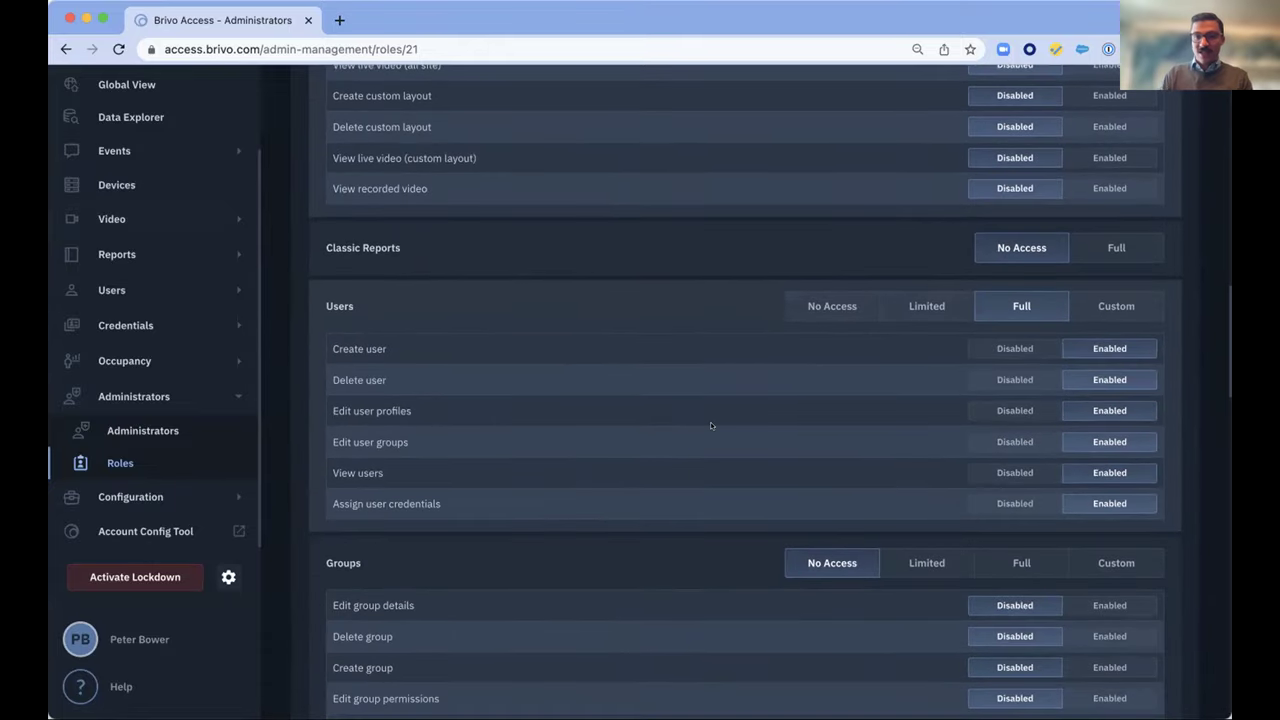
pyautogui.scroll(-6, 711, 426)
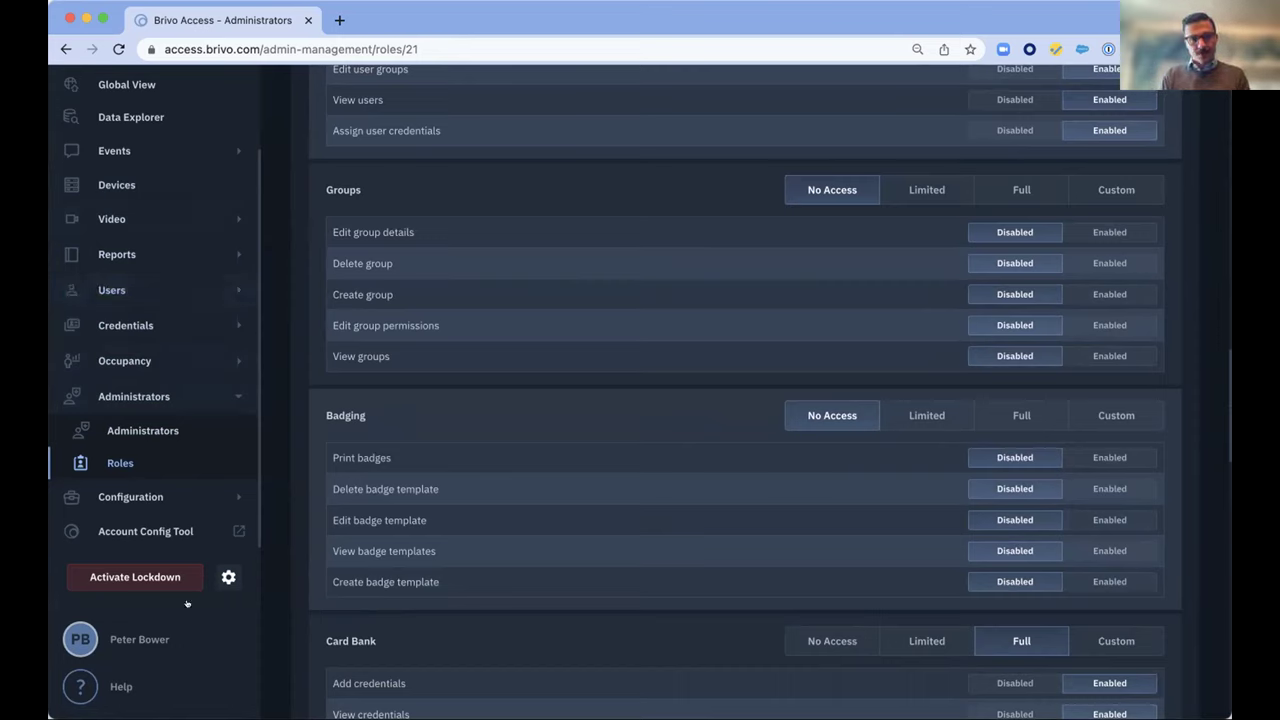
# Open a user's details from the Users list and suspend that user
pyautogui.click(100, 289)
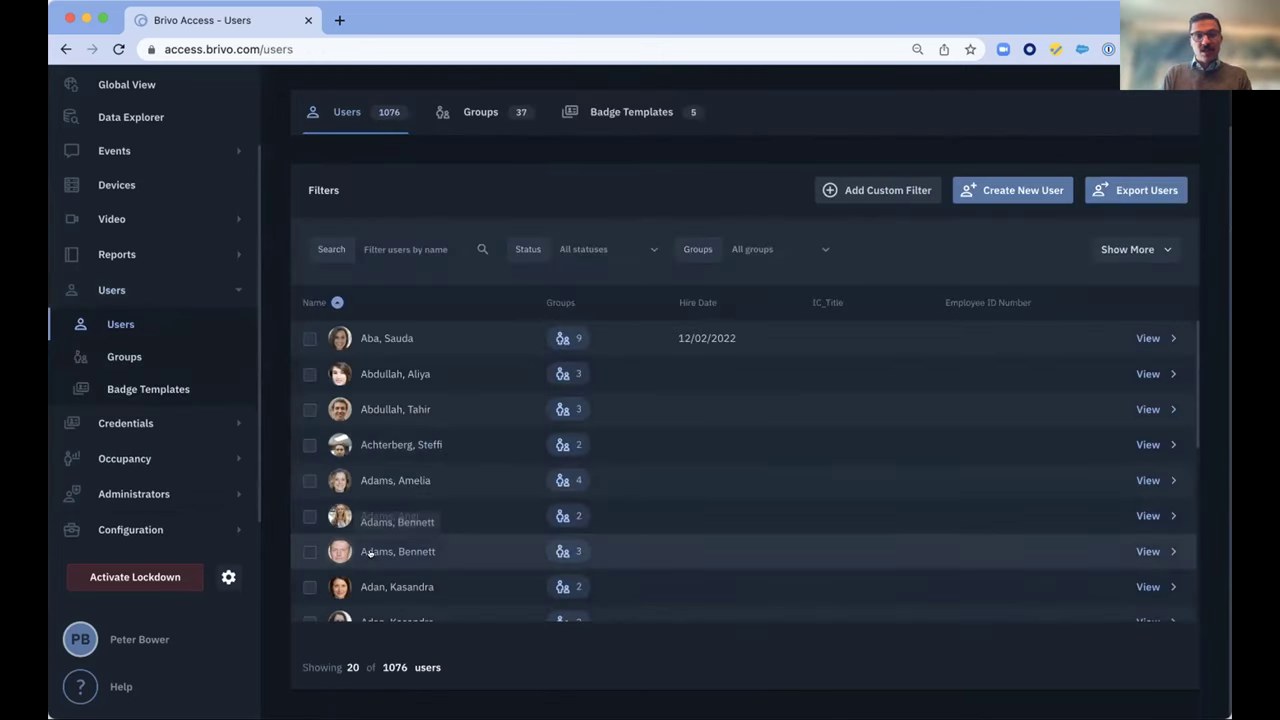
pyautogui.click(465, 518)
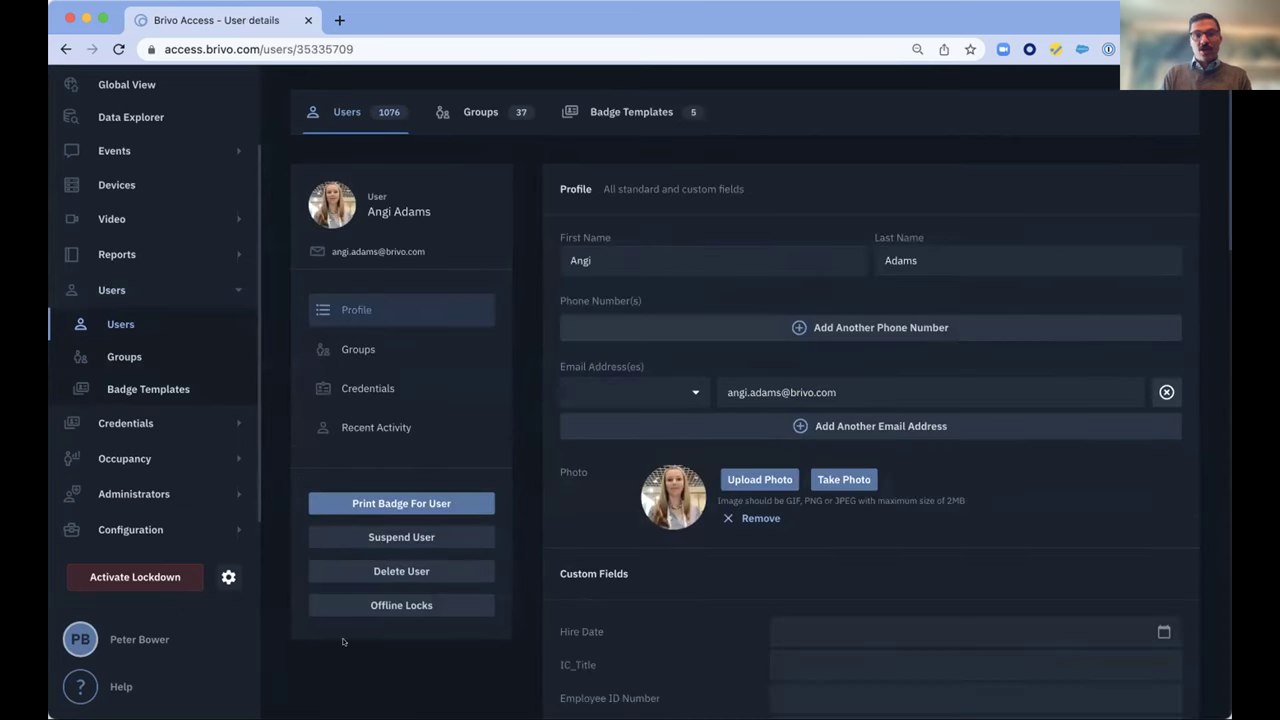
pyautogui.click(366, 535)
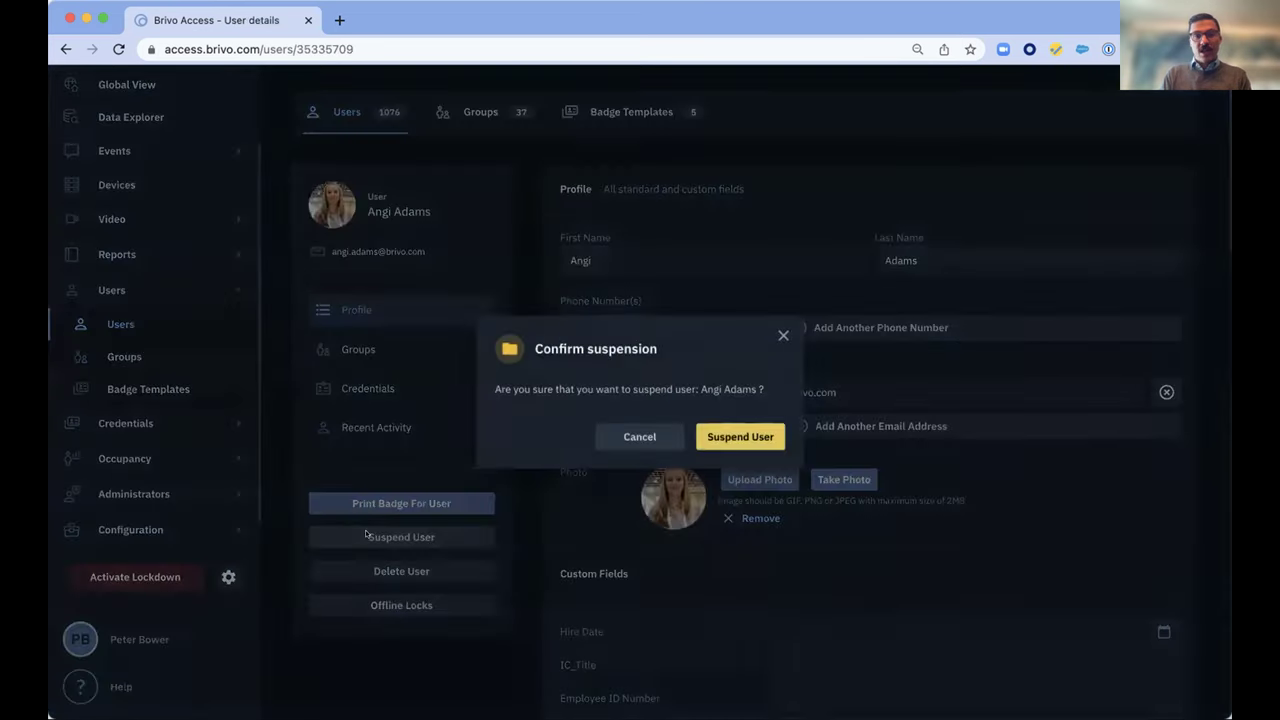
pyautogui.click(727, 431)
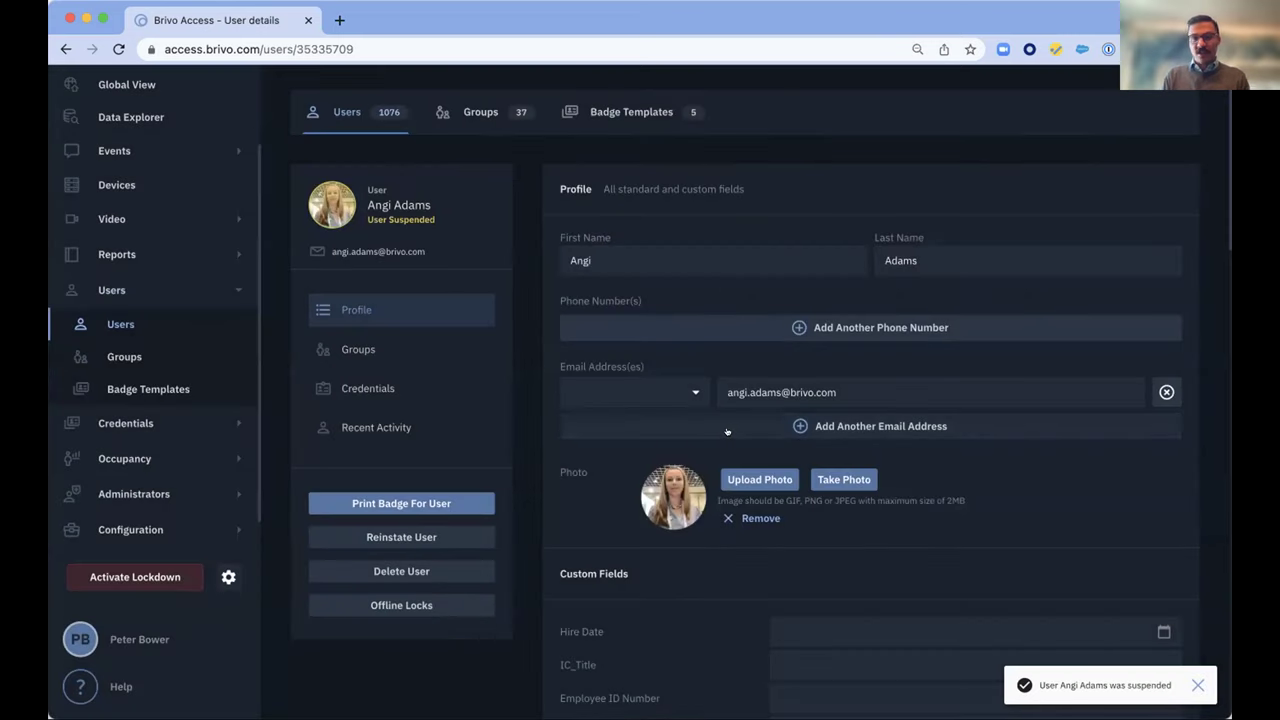
# Cancel badge printing, then reinstate the suspended user
pyautogui.click(401, 503)
pyautogui.click(628, 444)
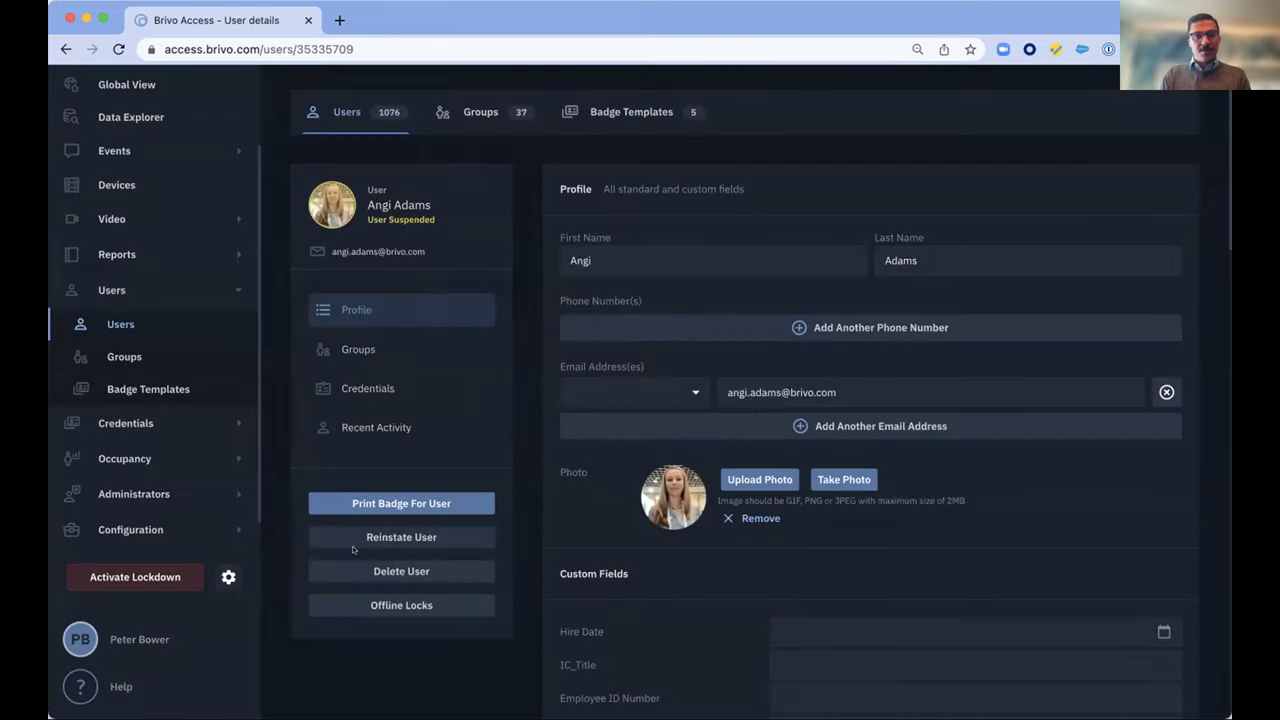
pyautogui.click(372, 537)
pyautogui.click(714, 436)
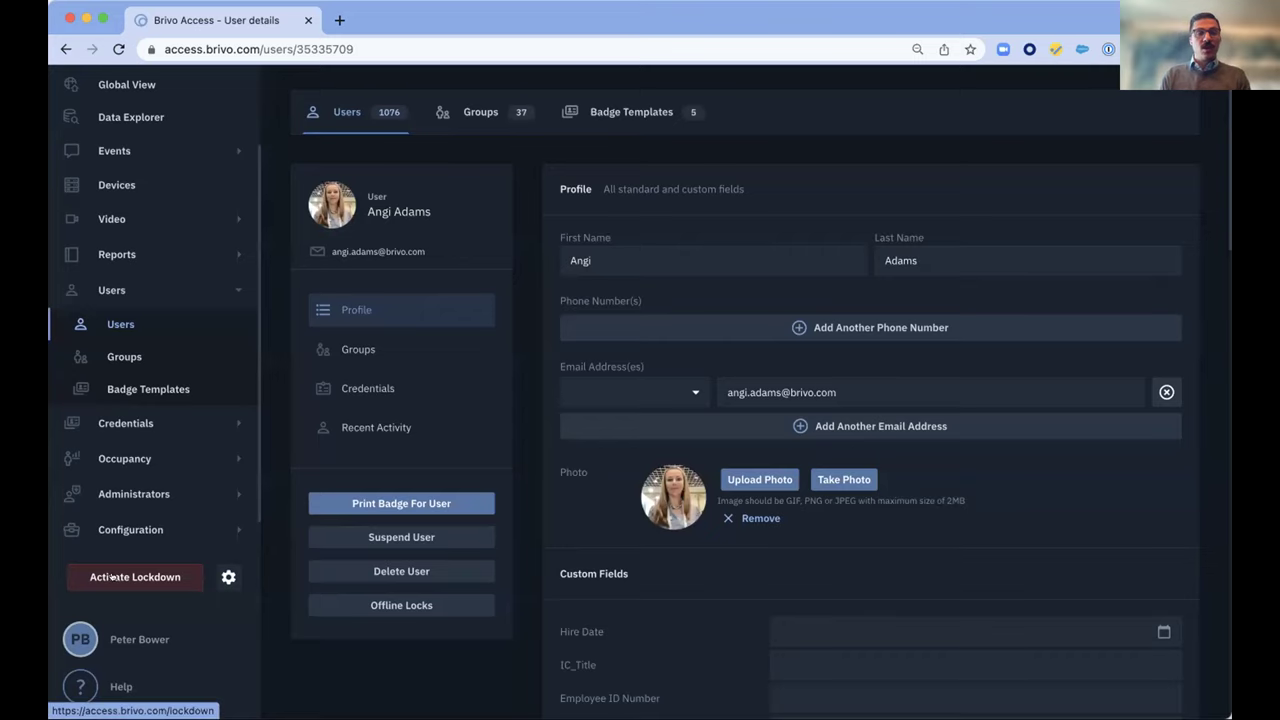
# Initiate the Full Lockdown scenario from the Activate Lockdown page
pyautogui.click(113, 578)
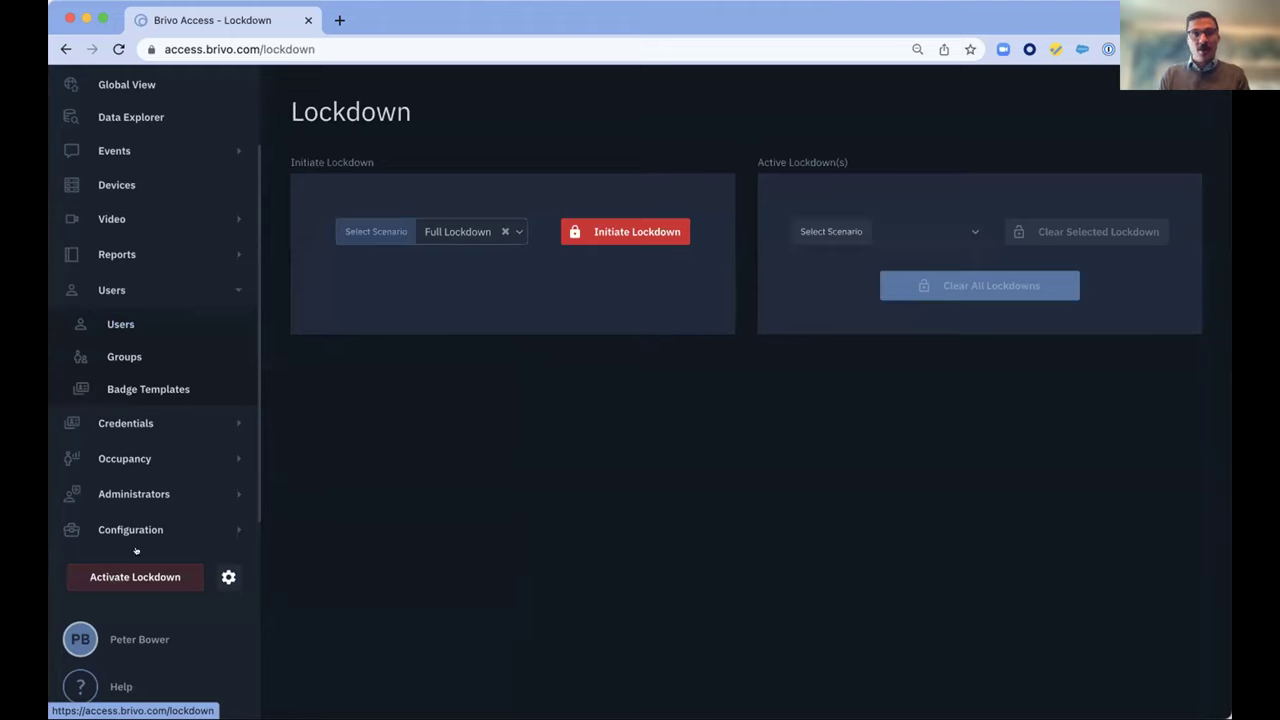
pyautogui.click(594, 229)
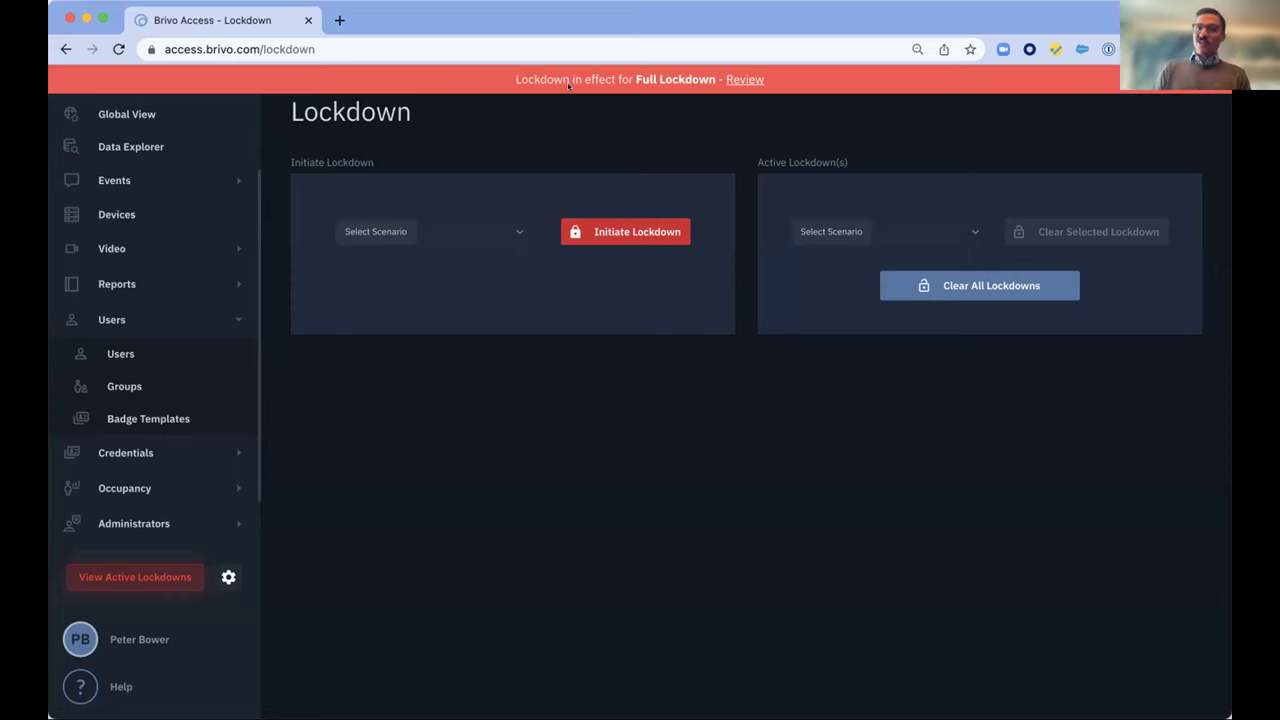
pyautogui.click(731, 79)
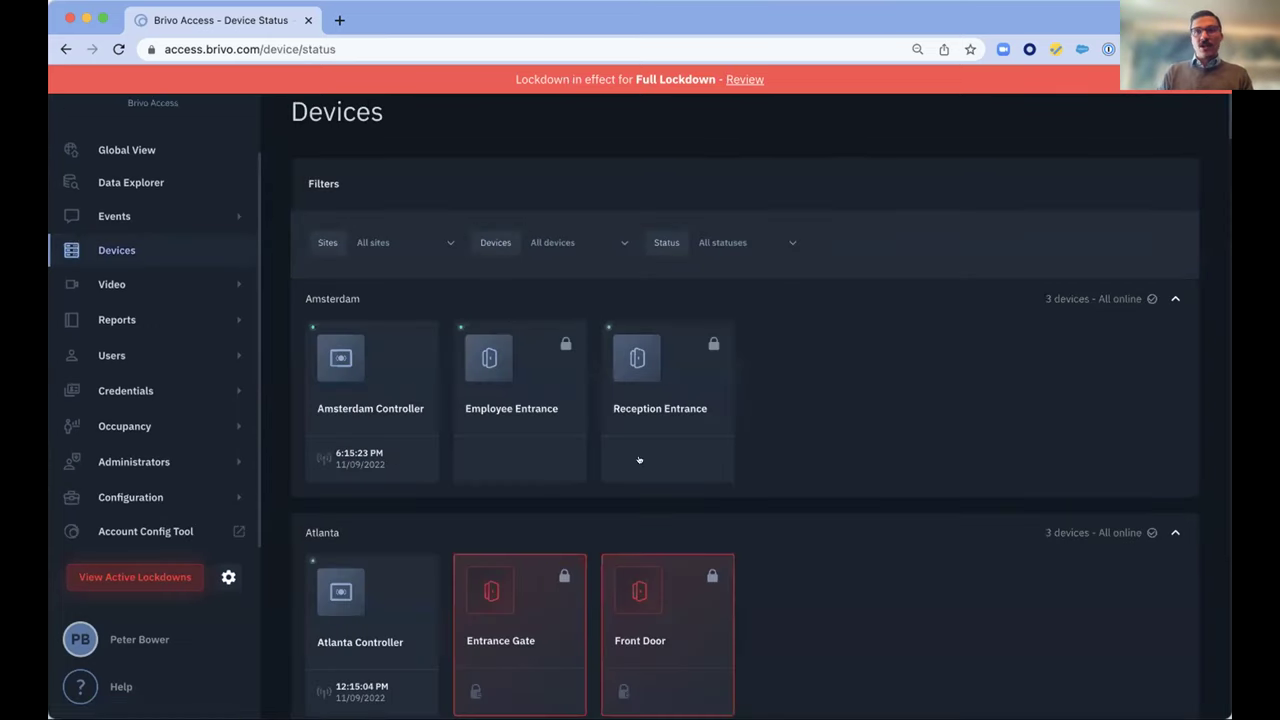
pyautogui.scroll(-5, 643, 459)
pyautogui.scroll(-4, 643, 459)
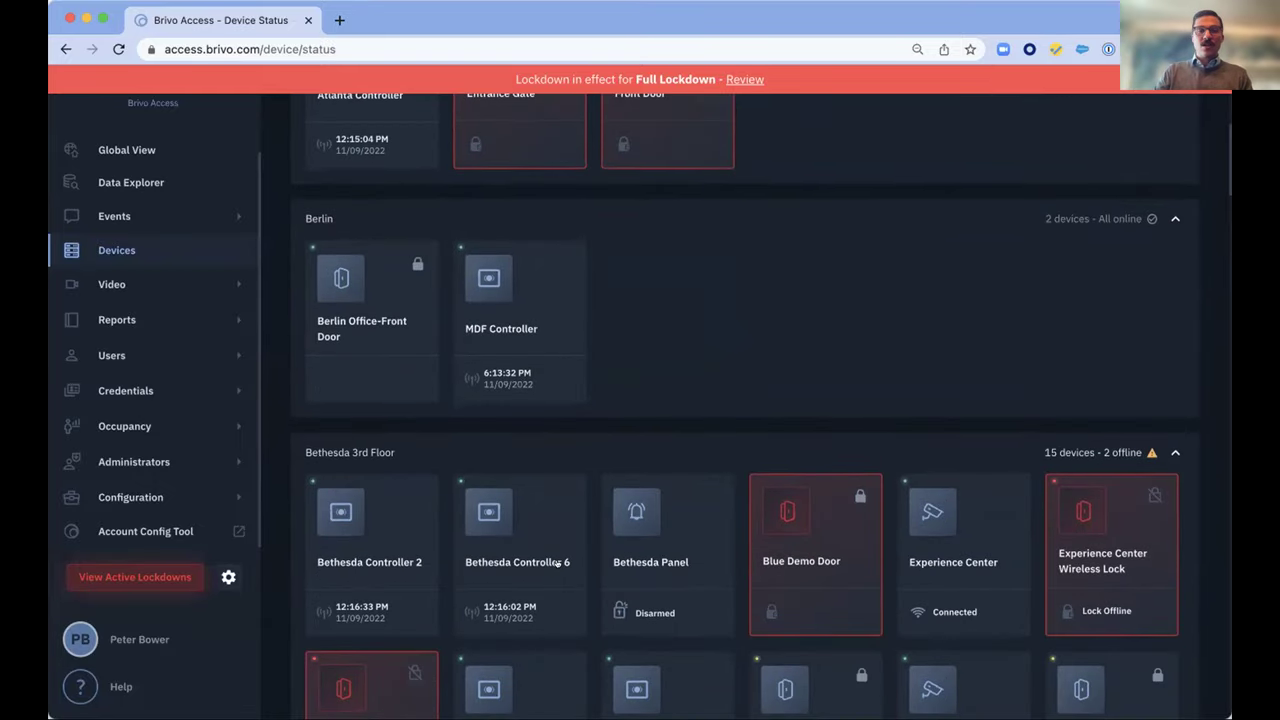
pyautogui.scroll(-5, 558, 565)
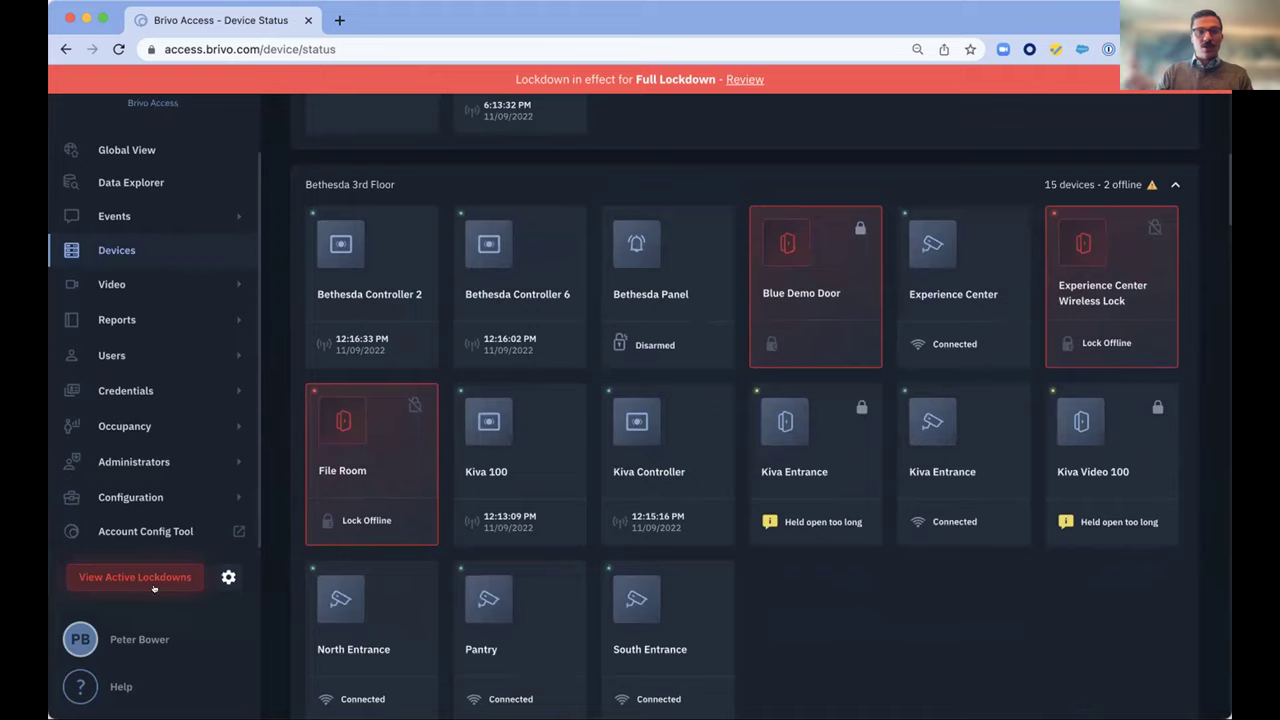
pyautogui.click(155, 578)
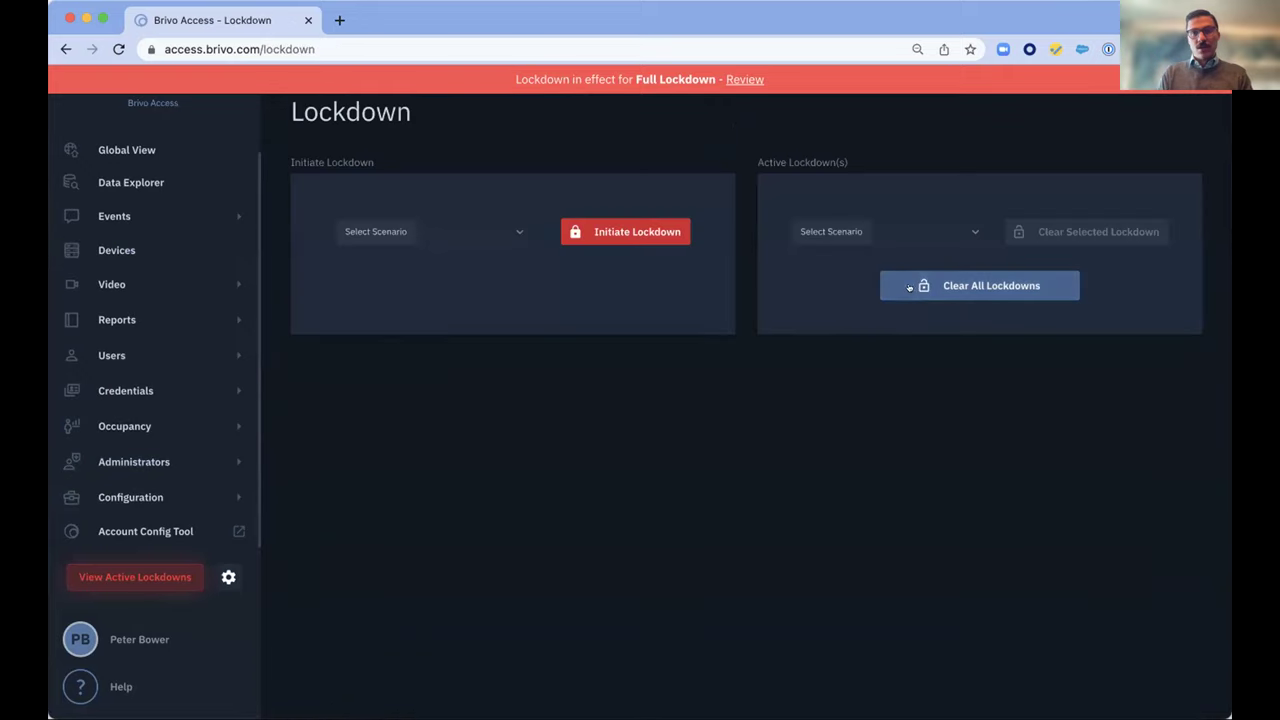
# Clear all active lockdowns, including the Full Lockdown, from the Lockdown page
pyautogui.click(922, 287)
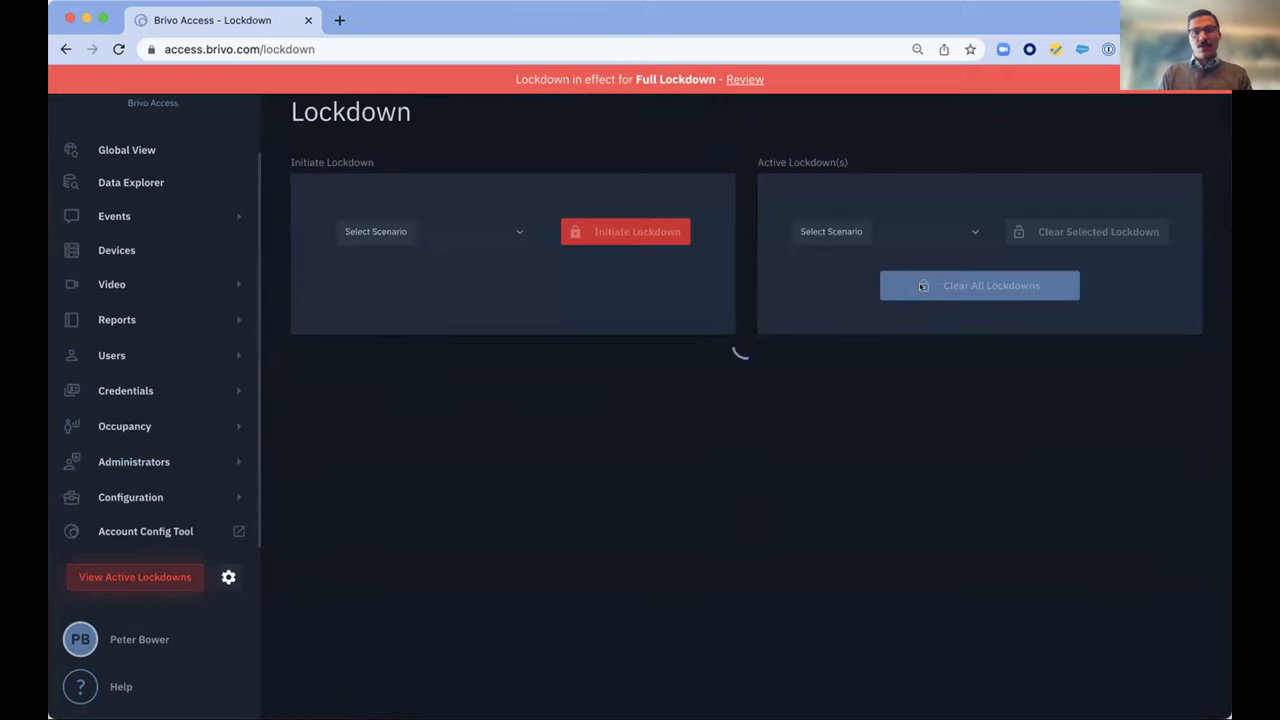